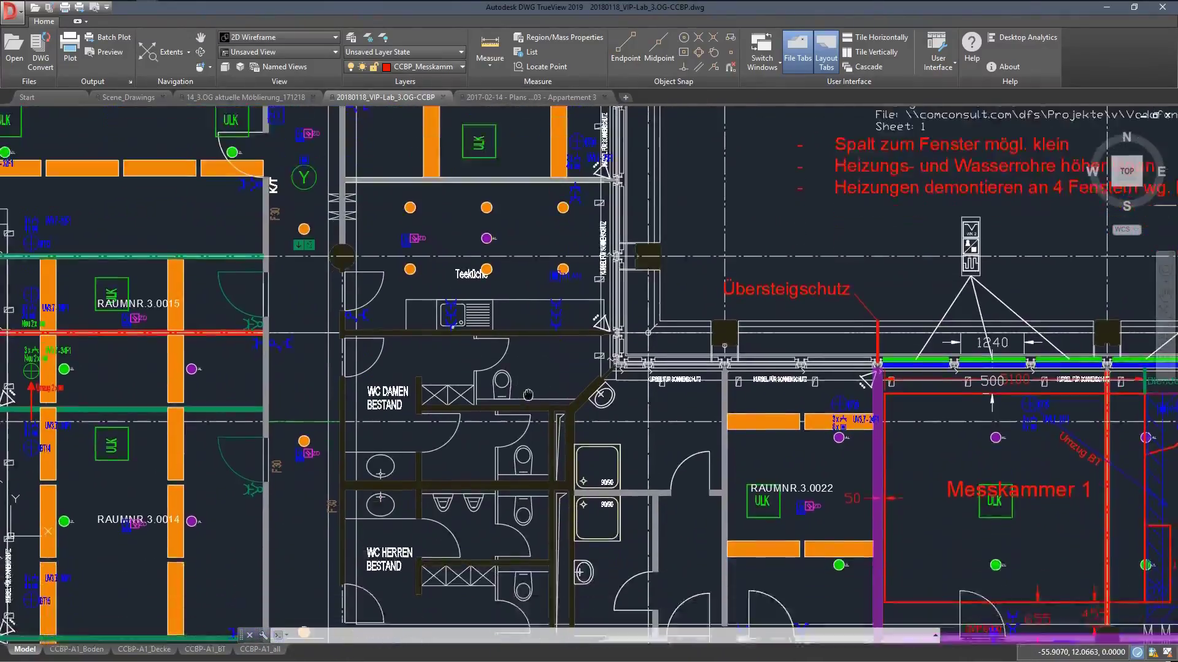
Step: Examine the floor plans of the open DWG drawings, including Scene_Drawings.dwg in Autodesk Viewer and the Appartement 3 sheet in DWG TrueView
{"action": "scroll", "coordinate": [528, 395], "scroll_direction": "down", "scroll_amount": 1}
{"action": "middle_click_drag", "start_coordinate": [528, 395], "coordinate": [571, 196]}
{"action": "scroll", "coordinate": [943, 565], "scroll_direction": "up", "scroll_amount": 1}
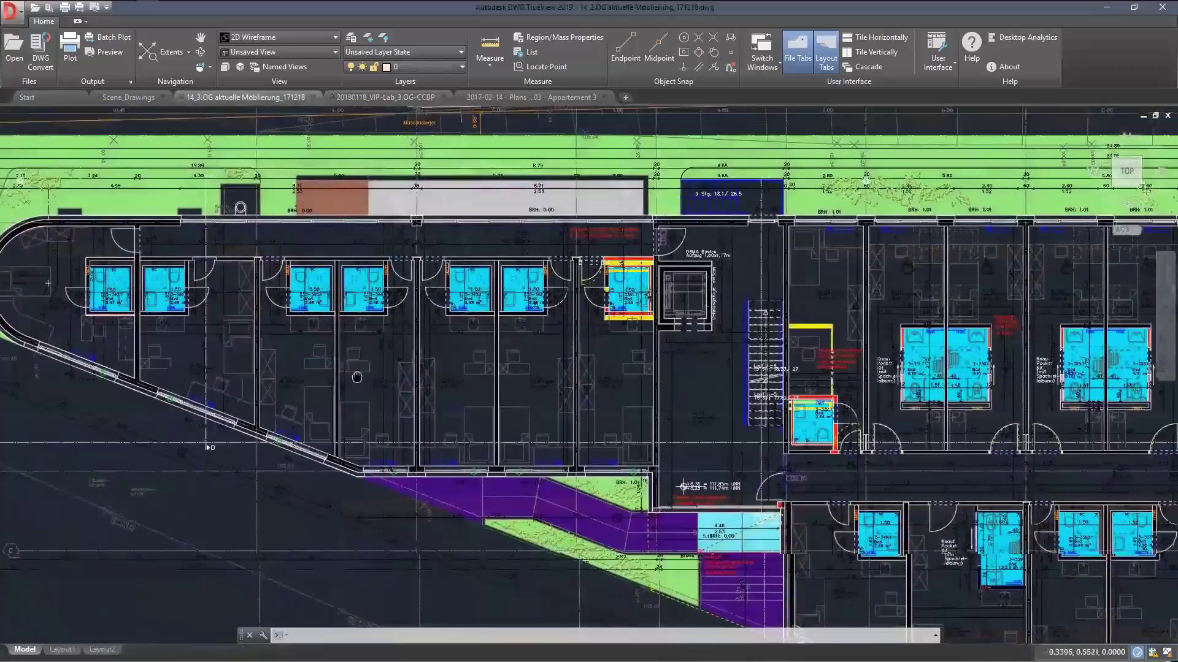
{"action": "scroll", "coordinate": [381, 343], "scroll_direction": "up", "scroll_amount": 2}
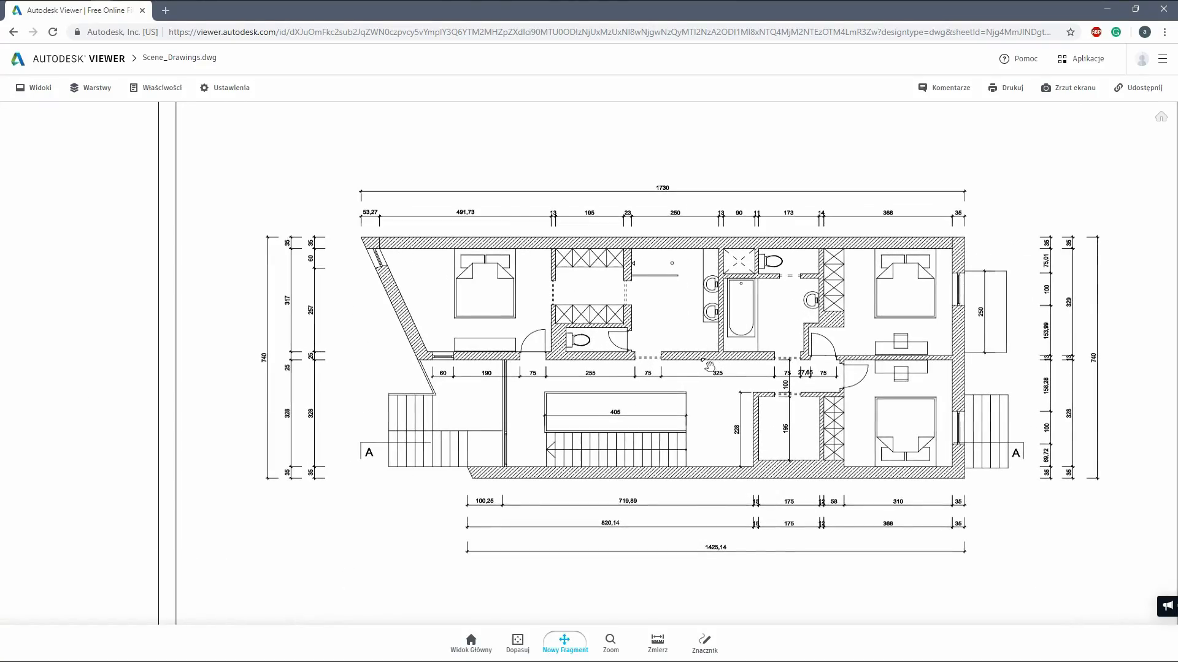
{"action": "scroll", "coordinate": [710, 366], "scroll_direction": "up", "scroll_amount": 3}
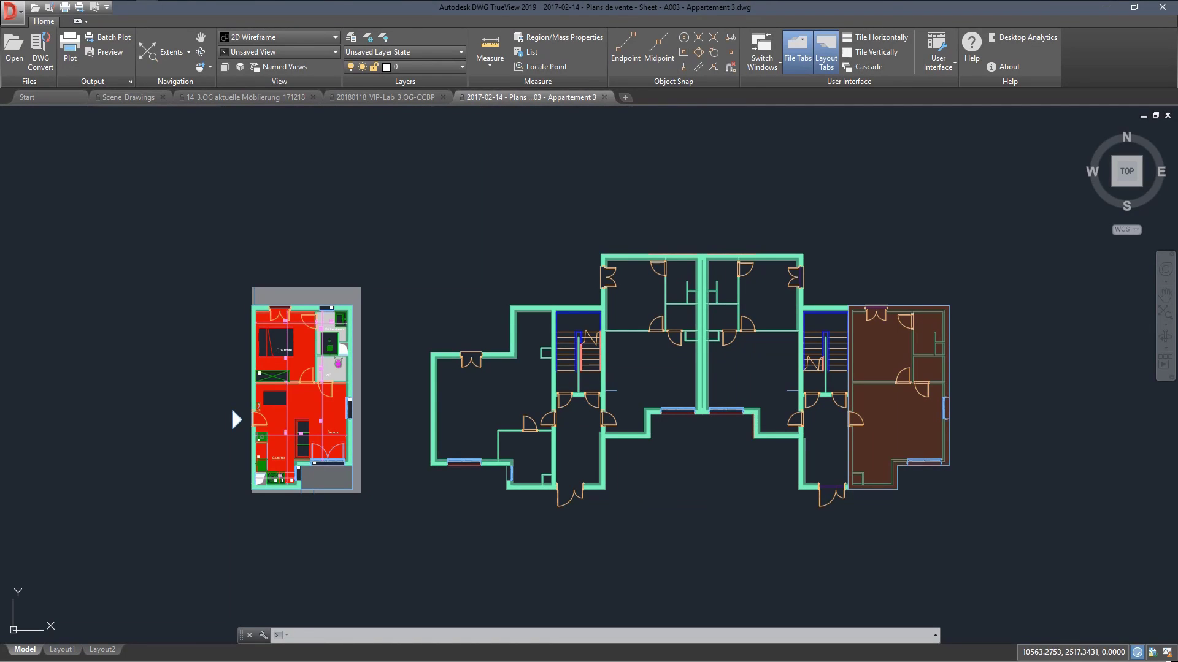
{"action": "scroll", "coordinate": [637, 384], "scroll_direction": "up", "scroll_amount": 5}
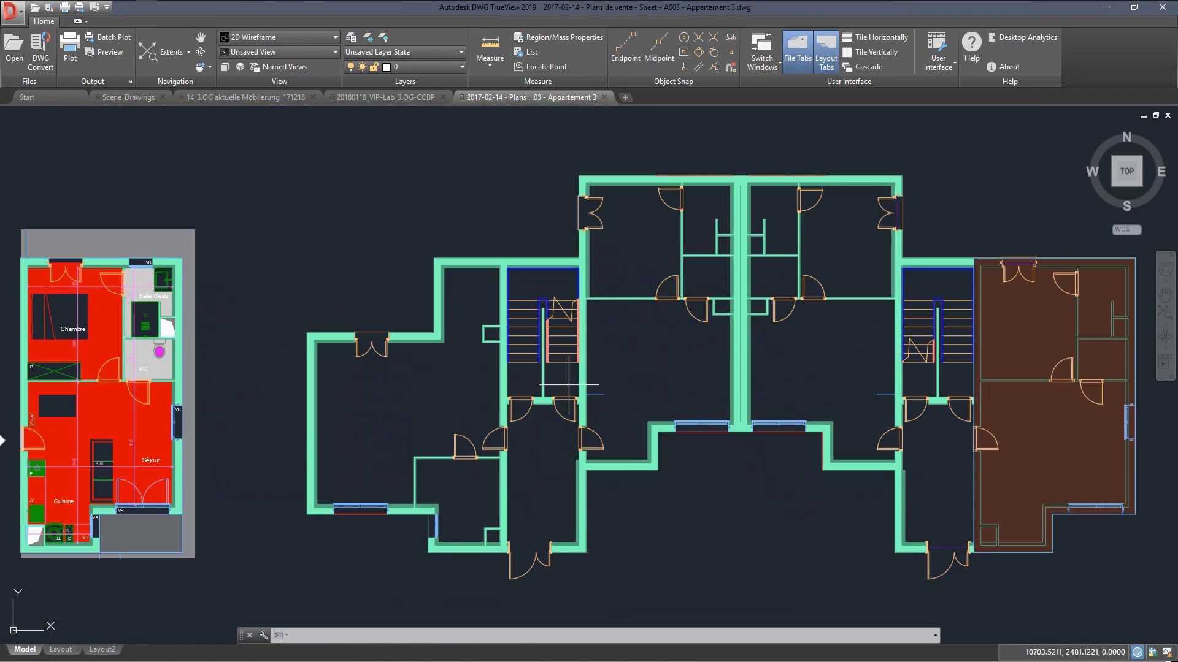
{"action": "scroll", "coordinate": [568, 385], "scroll_direction": "up", "scroll_amount": 3}
{"action": "middle_click_drag", "start_coordinate": [485, 372], "coordinate": [736, 368]}
{"action": "scroll", "coordinate": [610, 408], "scroll_direction": "up", "scroll_amount": 3}
{"action": "middle_click_drag", "start_coordinate": [509, 409], "coordinate": [735, 301]}
{"action": "scroll", "coordinate": [730, 315], "scroll_direction": "down", "scroll_amount": 2}
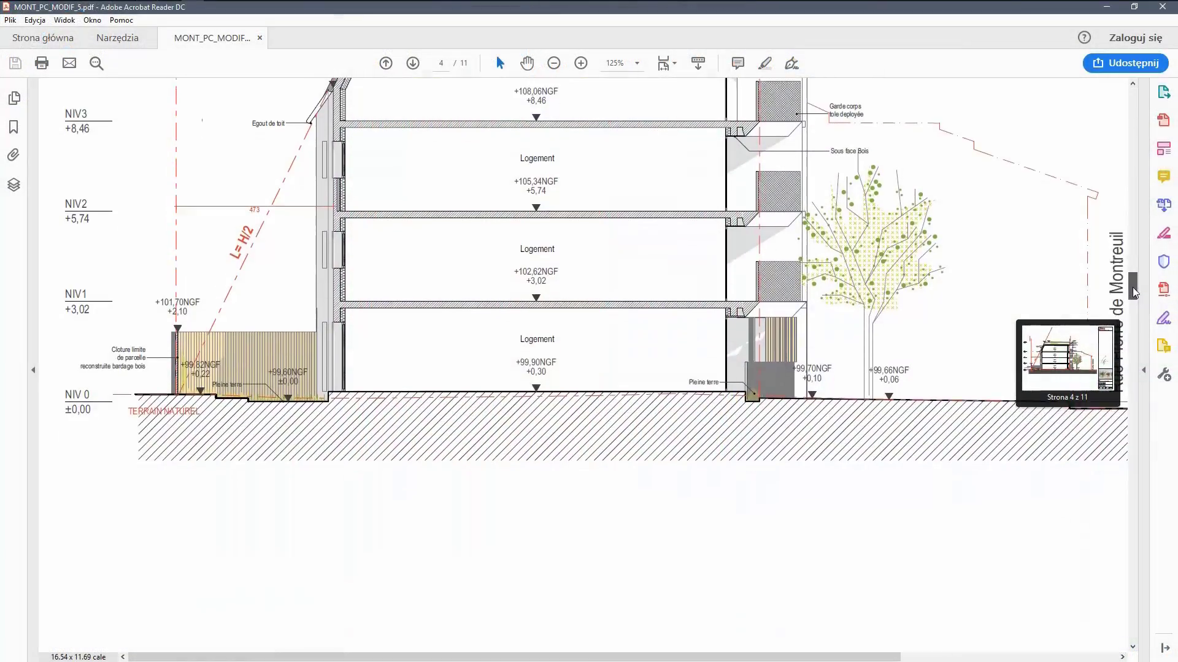
Step: Switch to the MONT_PC_MODIF_5.pdf document in Acrobat Reader and look closely at the building section on page 7
{"action": "left_click_drag", "start_coordinate": [1135, 288], "coordinate": [1133, 422]}
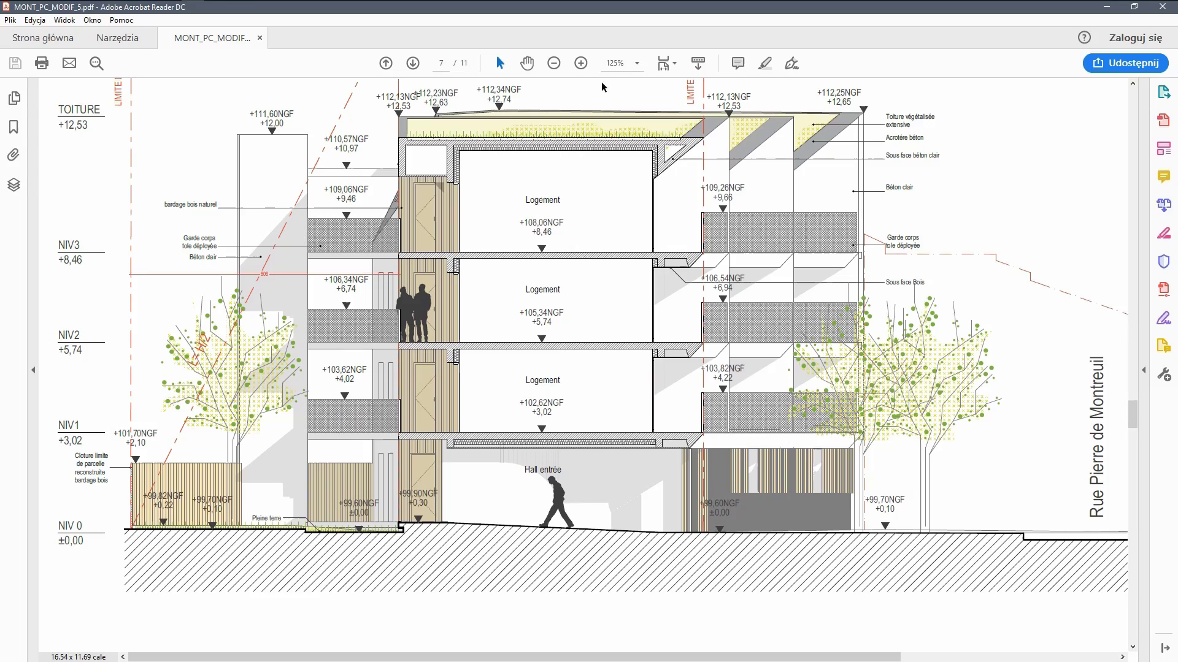
{"action": "left_click", "coordinate": [581, 63]}
{"action": "left_click", "coordinate": [581, 64]}
{"action": "left_click", "coordinate": [581, 63]}
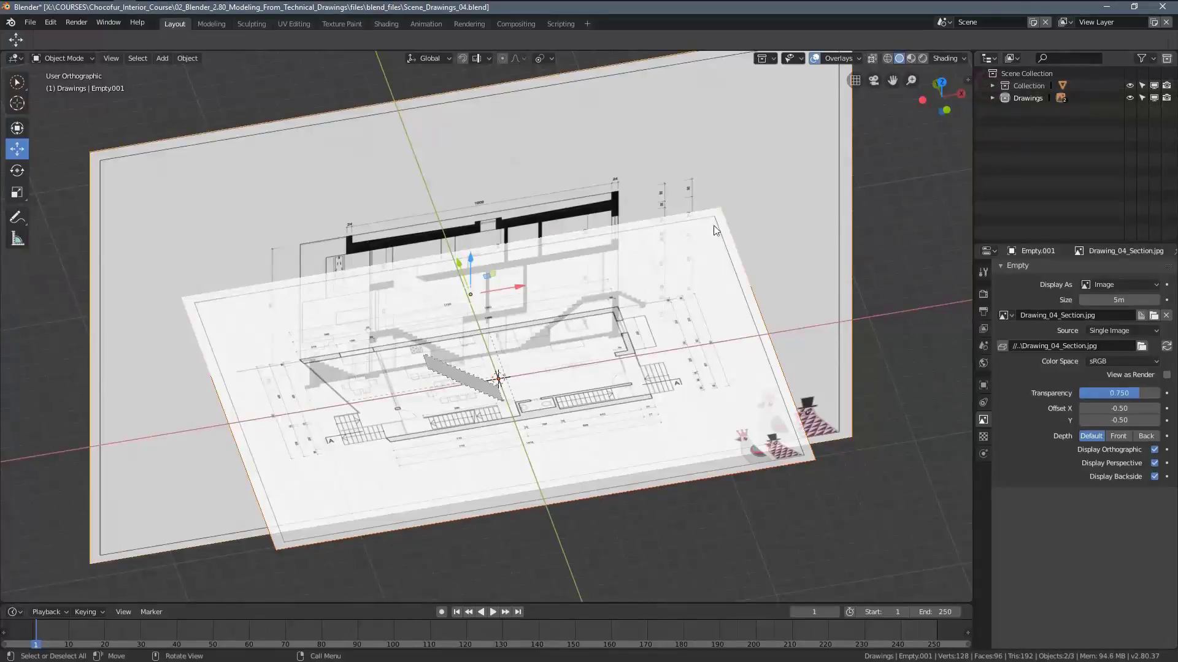
Step: Inspect the plan and section reference images in Blender, and the plans of Scene_Drawings.dwg in DWG TrueView
{"action": "mouse_move", "coordinate": [466, 319]}
{"action": "middle_mouse_down"}
{"action": "mouse_move", "coordinate": [531, 258]}
{"action": "mouse_move", "coordinate": [399, 195]}
{"action": "middle_mouse_up"}
{"action": "scroll", "coordinate": [466, 227], "scroll_direction": "up", "scroll_amount": 4}
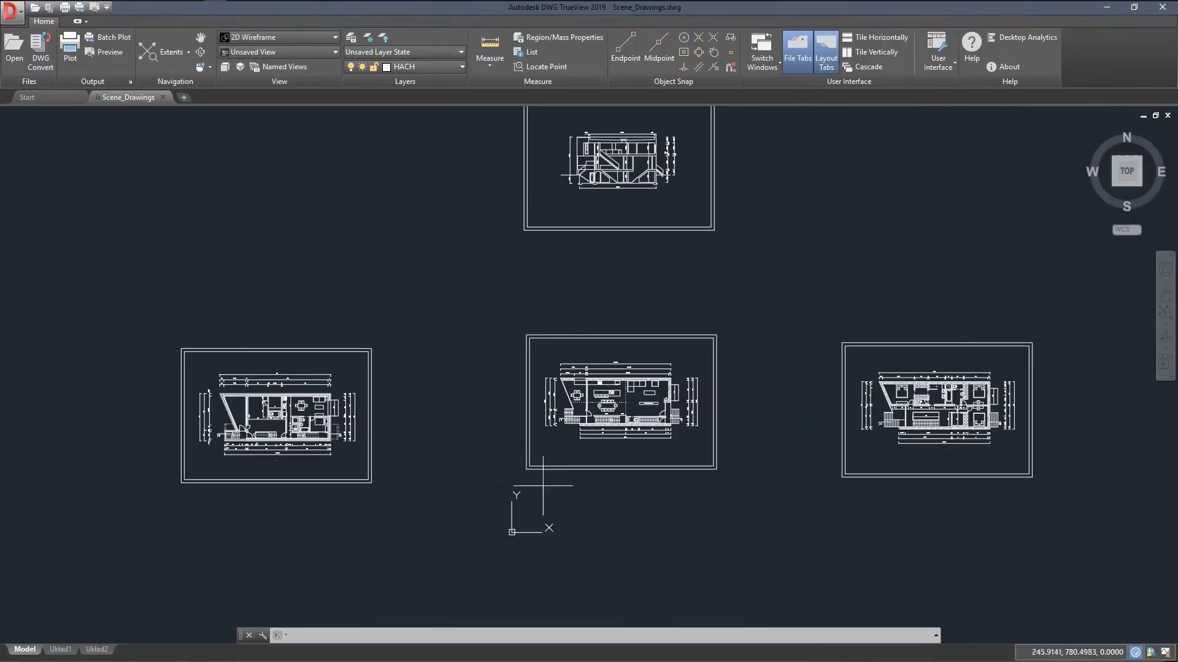
{"action": "scroll", "coordinate": [570, 423], "scroll_direction": "up", "scroll_amount": 10}
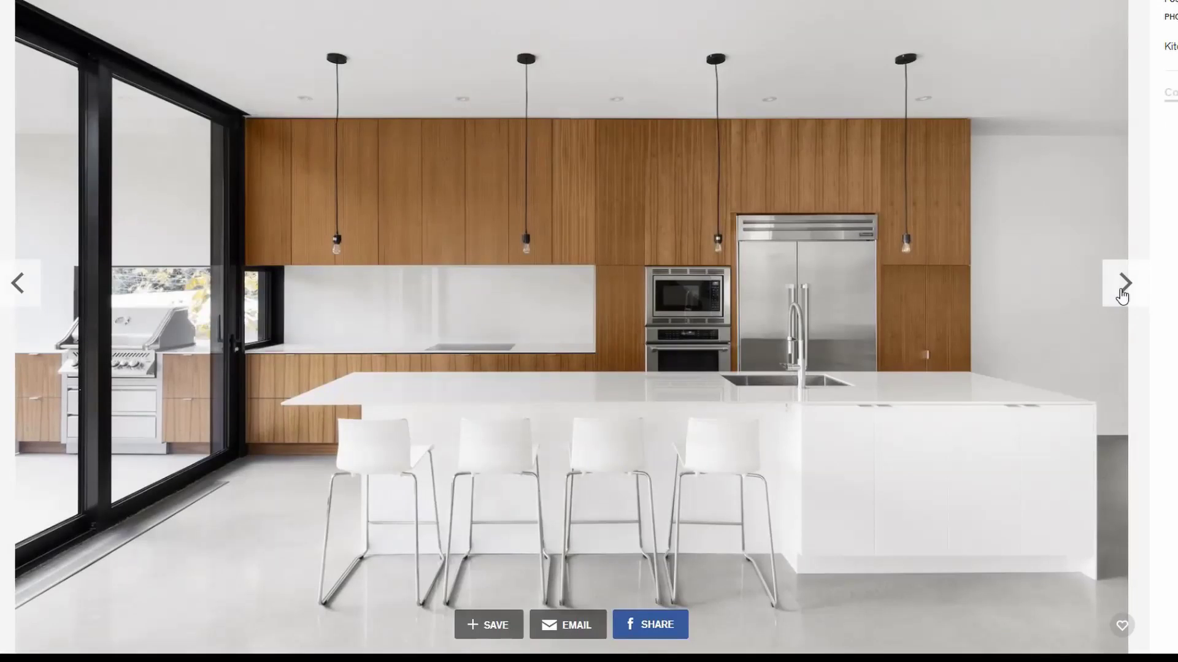
Step: Browse forward through the kitchen interior reference photos in the web gallery
{"action": "left_click", "coordinate": [1122, 289]}
{"action": "left_click", "coordinate": [1121, 293]}
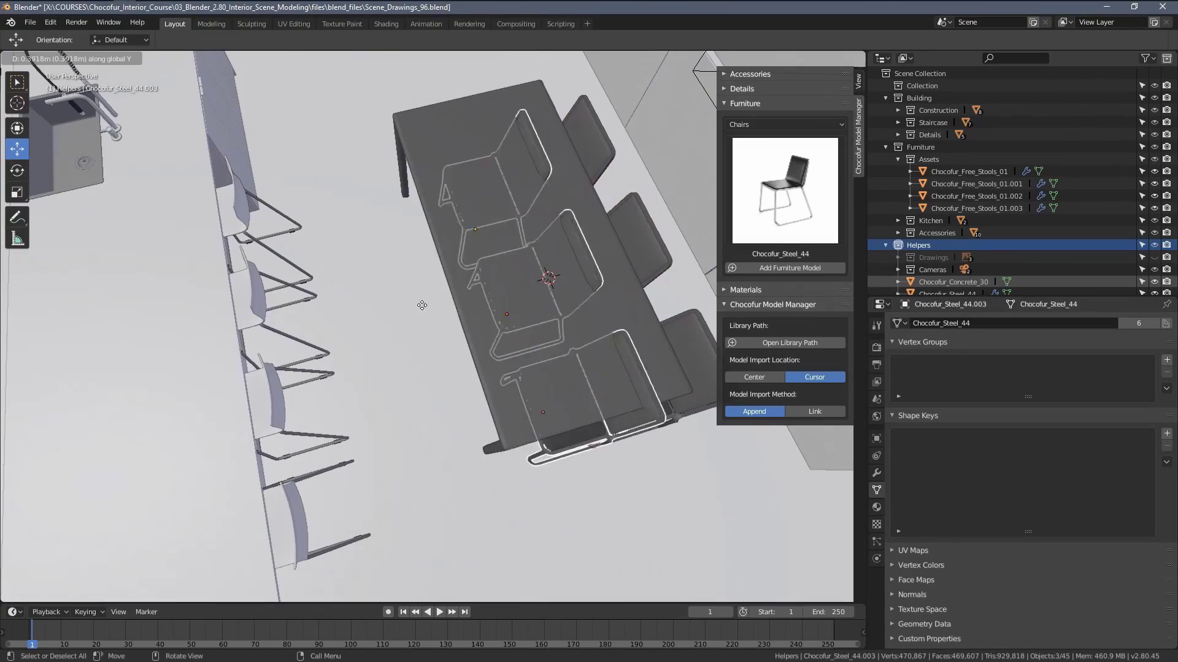
Step: In Blender, rotate the selected dining chairs 180 degrees about the Z axis and start another duplicate of them
{"action": "key", "text": "r"}
{"action": "key", "text": "z"}
{"action": "key", "text": "1"}
{"action": "key", "text": "8"}
{"action": "key", "text": "0"}
{"action": "key", "text": "Return"}
{"action": "key", "text": "shift+d"}
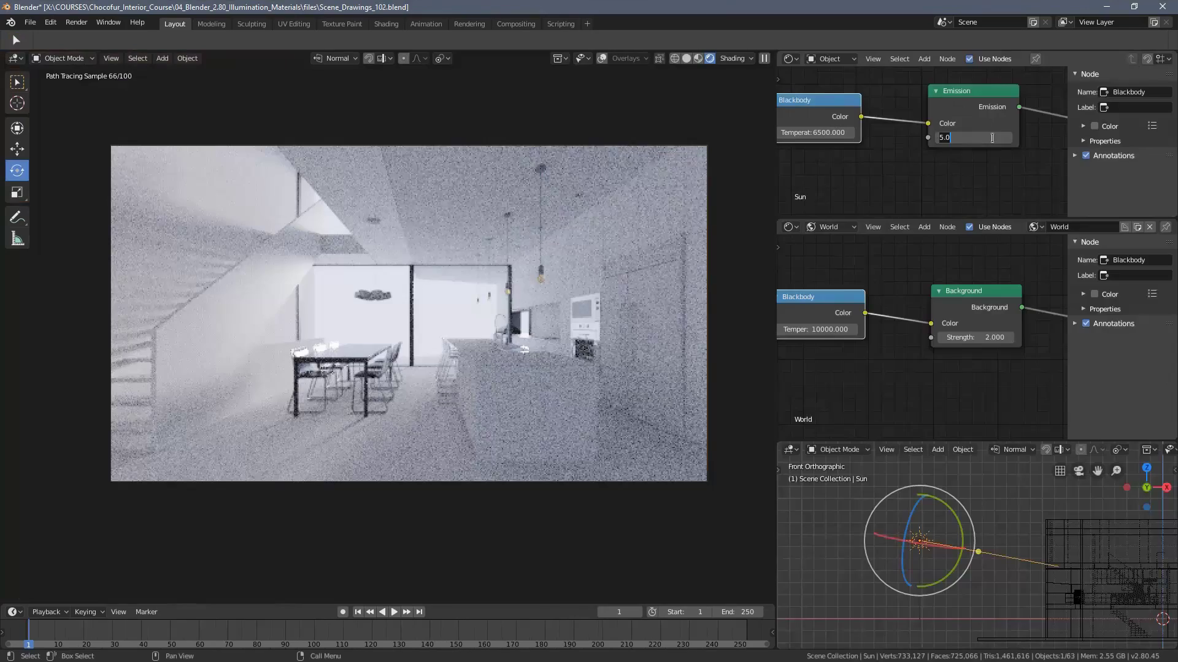
Step: Adjust the Sun light's emission node values and the Gamma in the compositing scene's color management
{"action": "double_click", "coordinate": [902, 134]}
{"action": "type", "text": "650"}
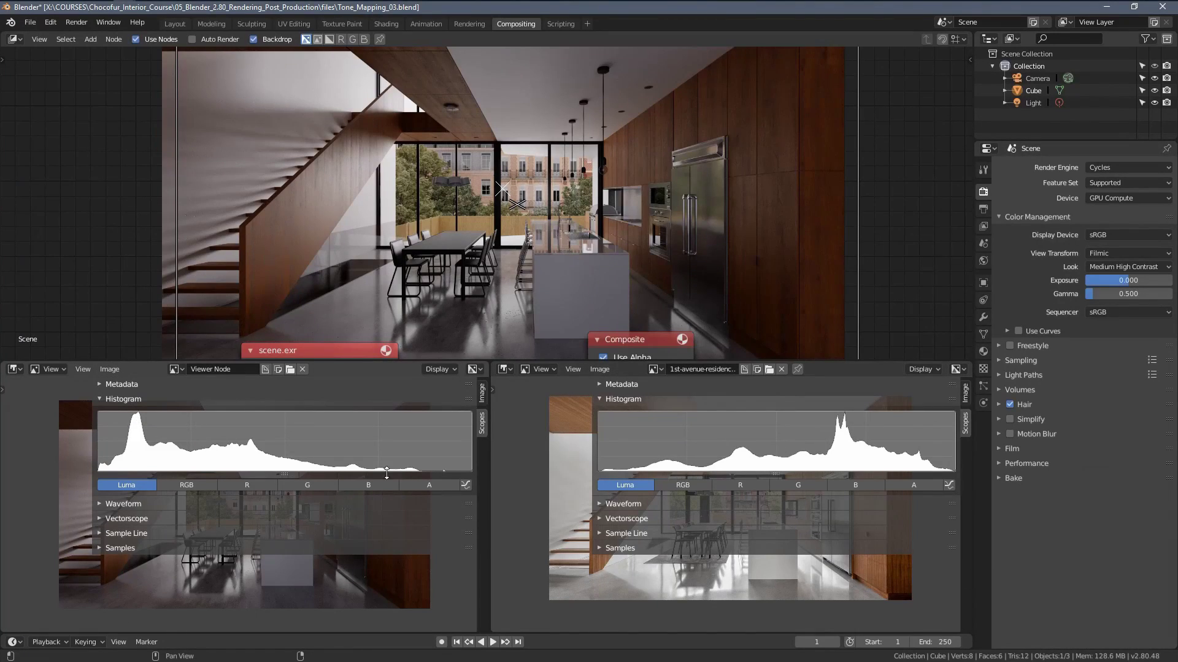
{"action": "left_click_drag", "start_coordinate": [1097, 294], "coordinate": [1095, 294]}
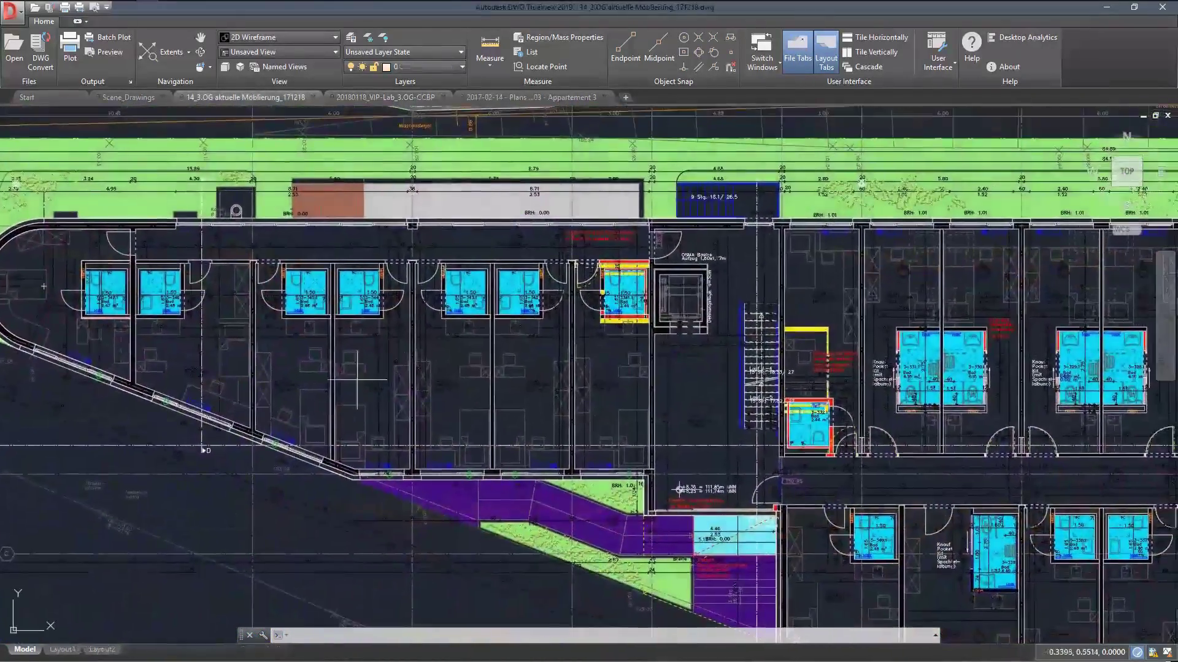
Step: Switch to DWG TrueView and examine the apartments and bathrooms along the 14_3.OG aktuelle Möblierung floor plan
{"action": "scroll", "coordinate": [381, 345], "scroll_direction": "up", "scroll_amount": 2}
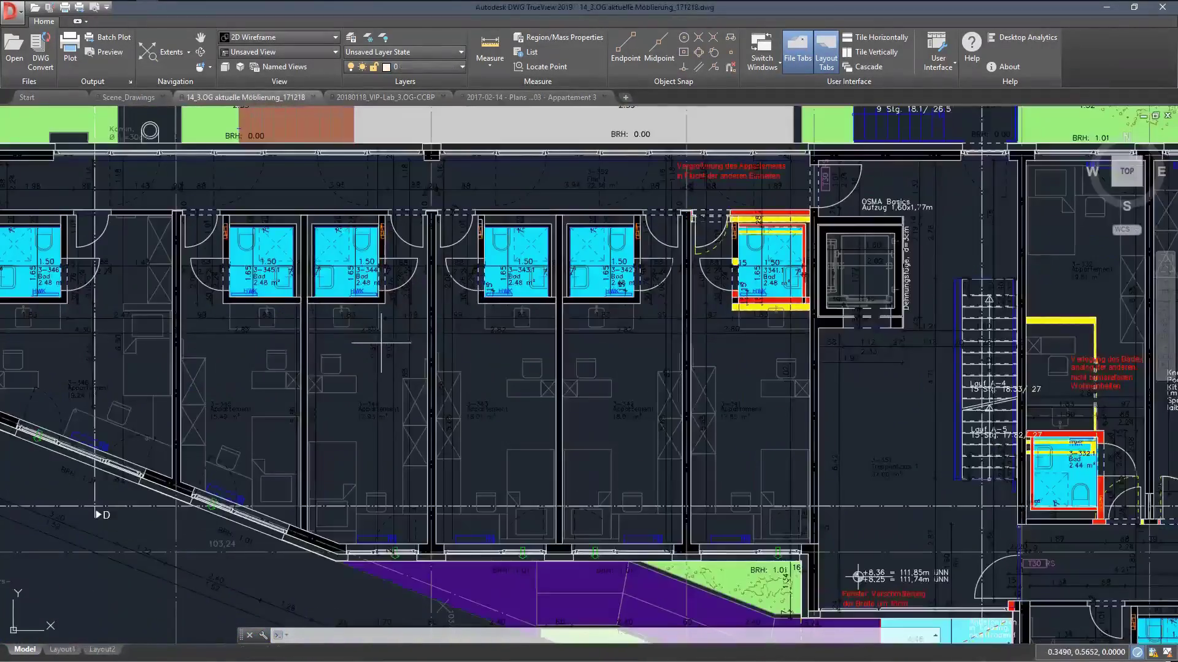
{"action": "middle_click_drag", "start_coordinate": [1055, 353], "coordinate": [163, 331]}
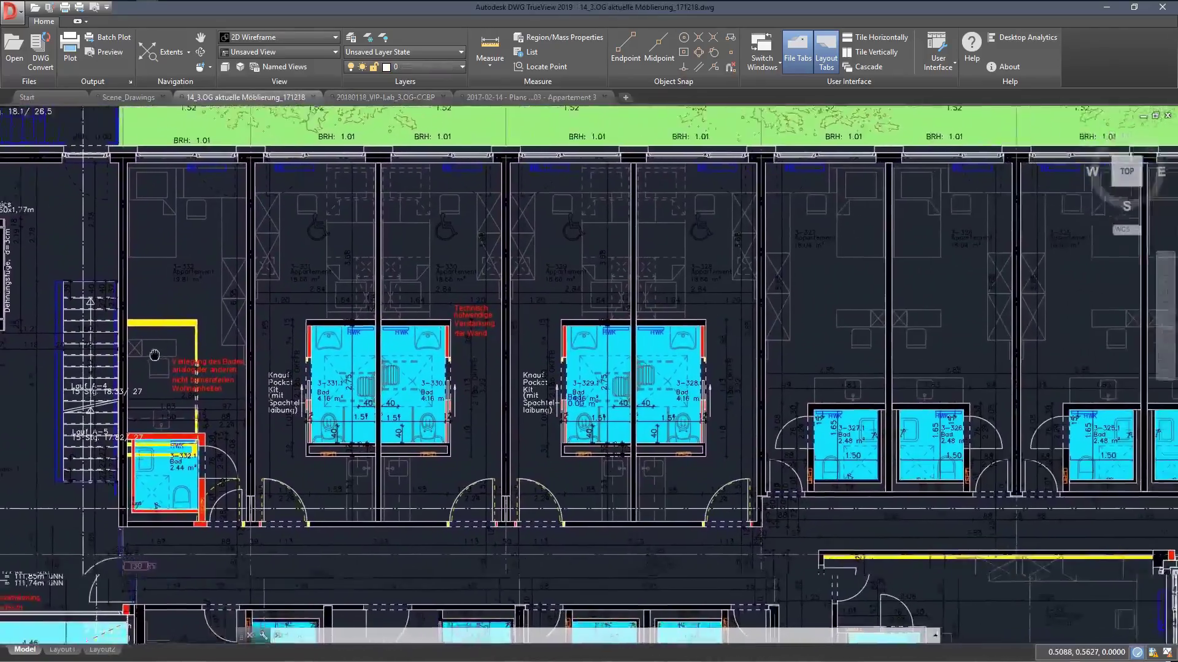
{"action": "middle_click_drag", "start_coordinate": [798, 368], "coordinate": [263, 276]}
{"action": "middle_click_drag", "start_coordinate": [1043, 613], "coordinate": [230, 123]}
{"action": "middle_click_drag", "start_coordinate": [932, 613], "coordinate": [745, 332]}
{"action": "middle_click_drag", "start_coordinate": [748, 524], "coordinate": [627, 345]}
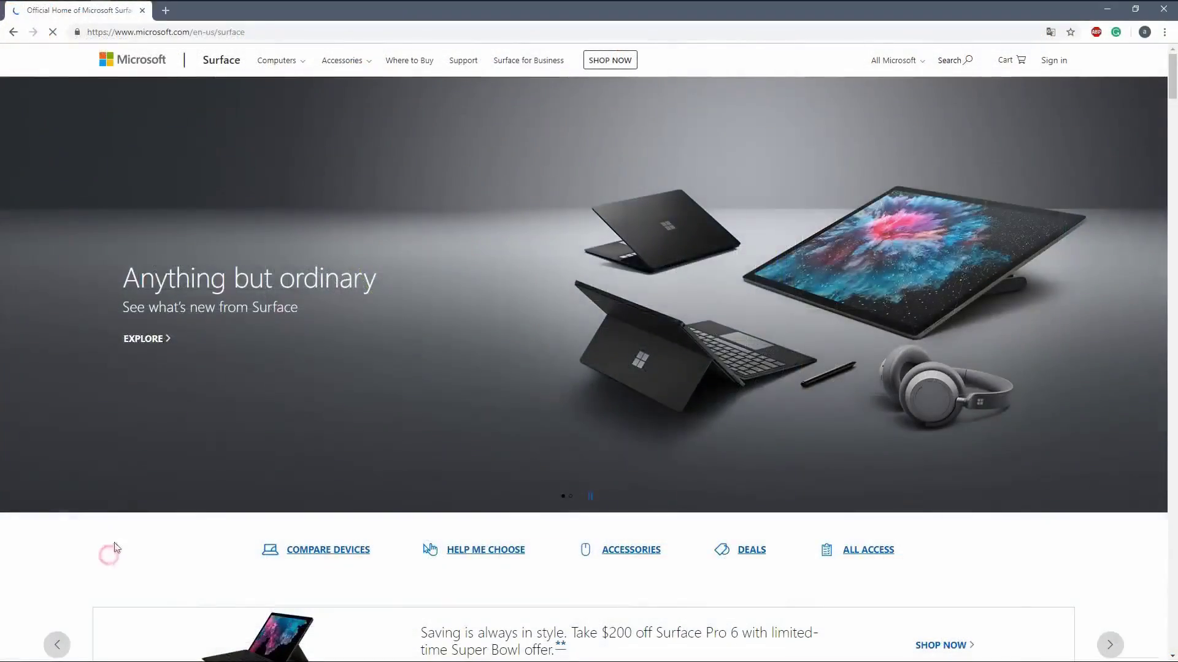
Step: Look through the Microsoft Surface home page in the browser, past the Surface Pro 6 and laptop sections
{"action": "scroll", "coordinate": [123, 537], "scroll_direction": "down", "scroll_amount": 2}
{"action": "scroll", "coordinate": [125, 539], "scroll_direction": "down", "scroll_amount": 10}
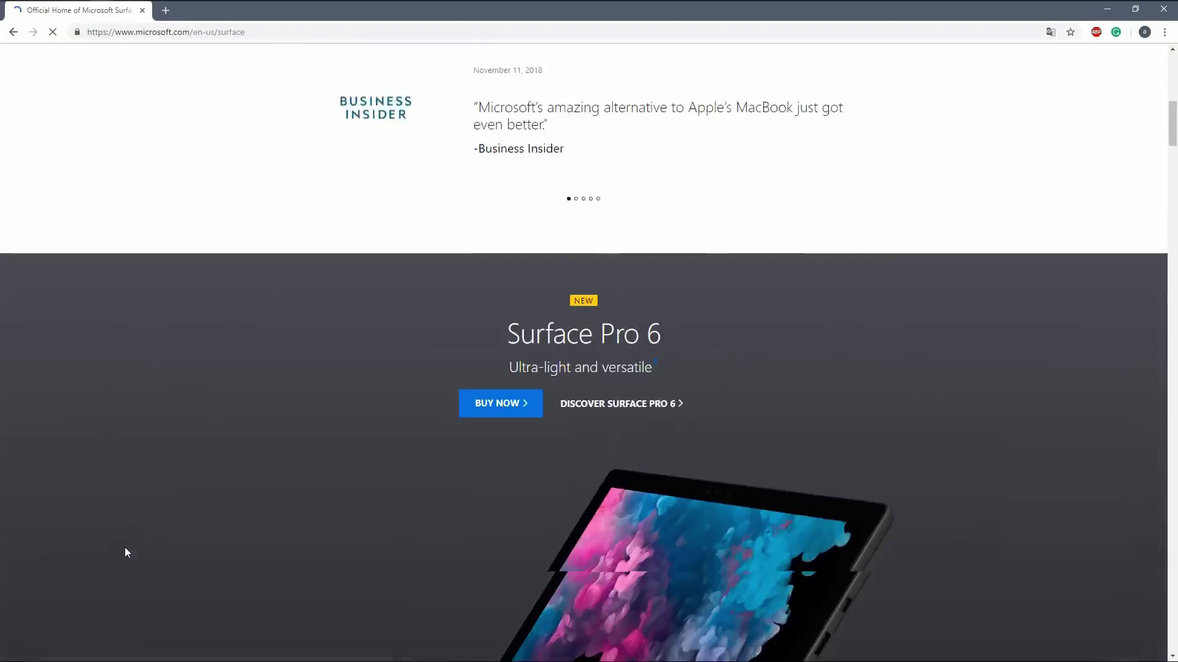
{"action": "scroll", "coordinate": [339, 330], "scroll_direction": "down", "scroll_amount": 18}
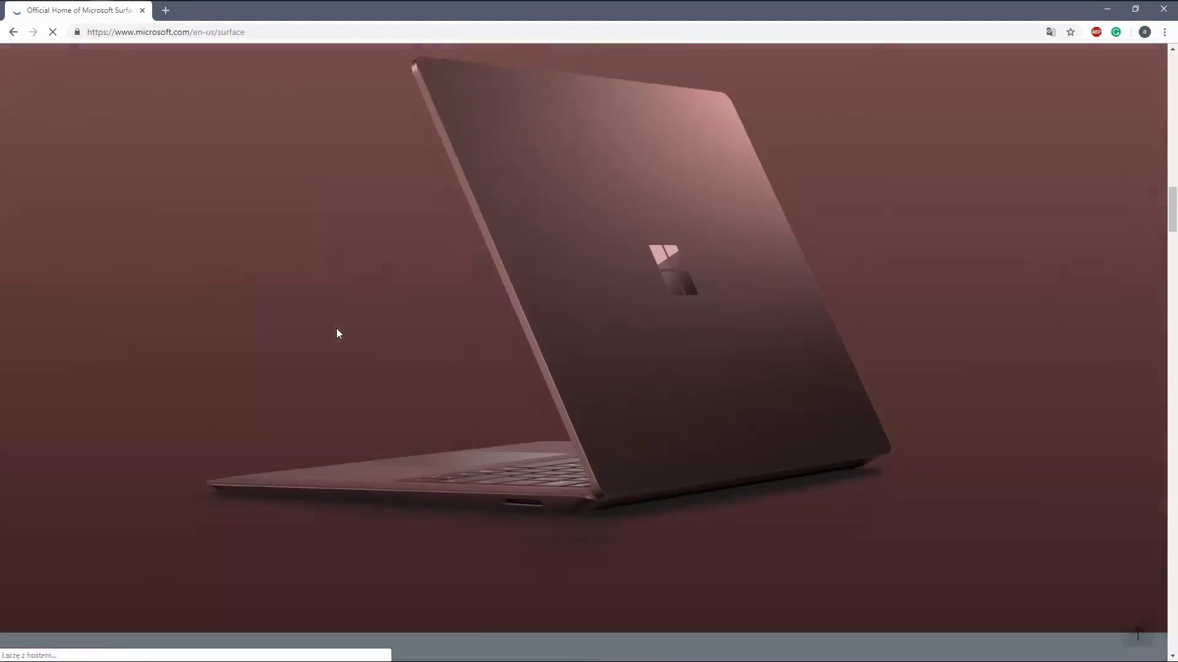
{"action": "scroll", "coordinate": [337, 333], "scroll_direction": "down", "scroll_amount": 5}
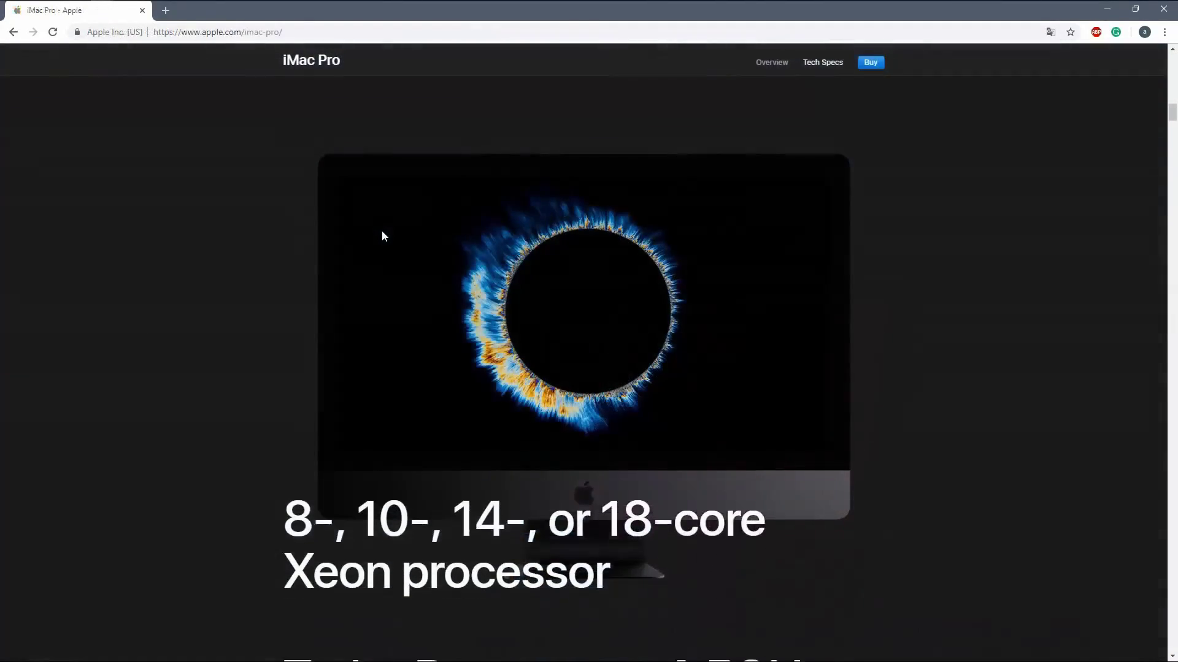
Step: Look through the processor and Vega graphics sections of Apple's iMac Pro page
{"action": "scroll", "coordinate": [382, 232], "scroll_direction": "down", "scroll_amount": 10}
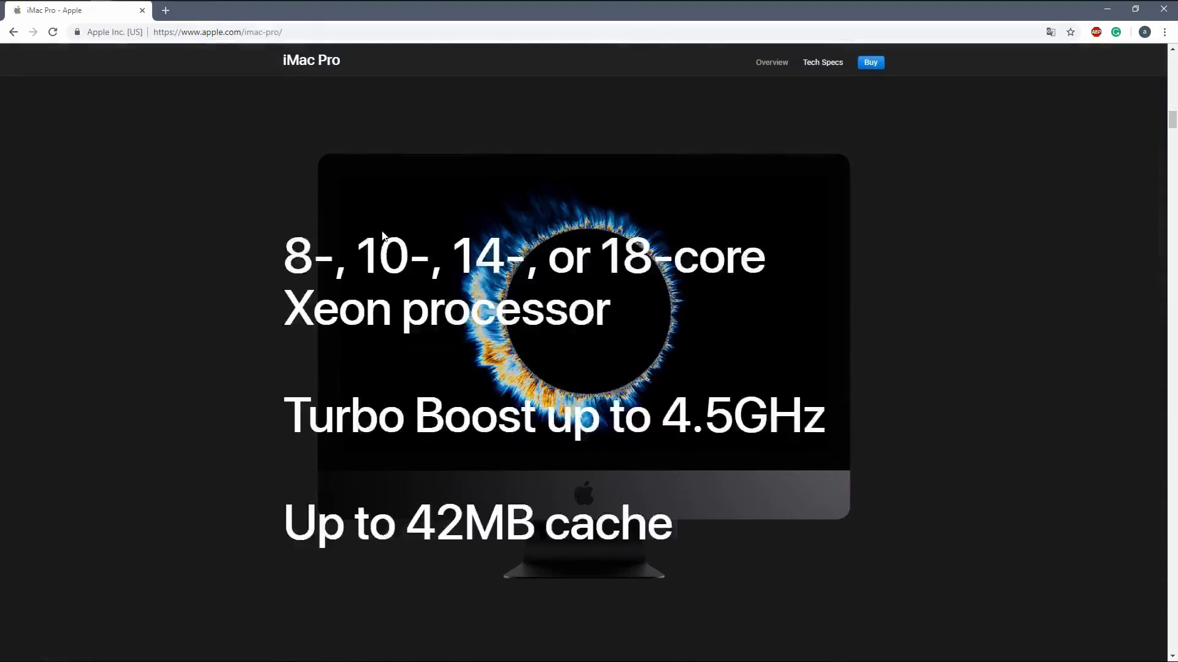
{"action": "scroll", "coordinate": [382, 231], "scroll_direction": "down", "scroll_amount": 20}
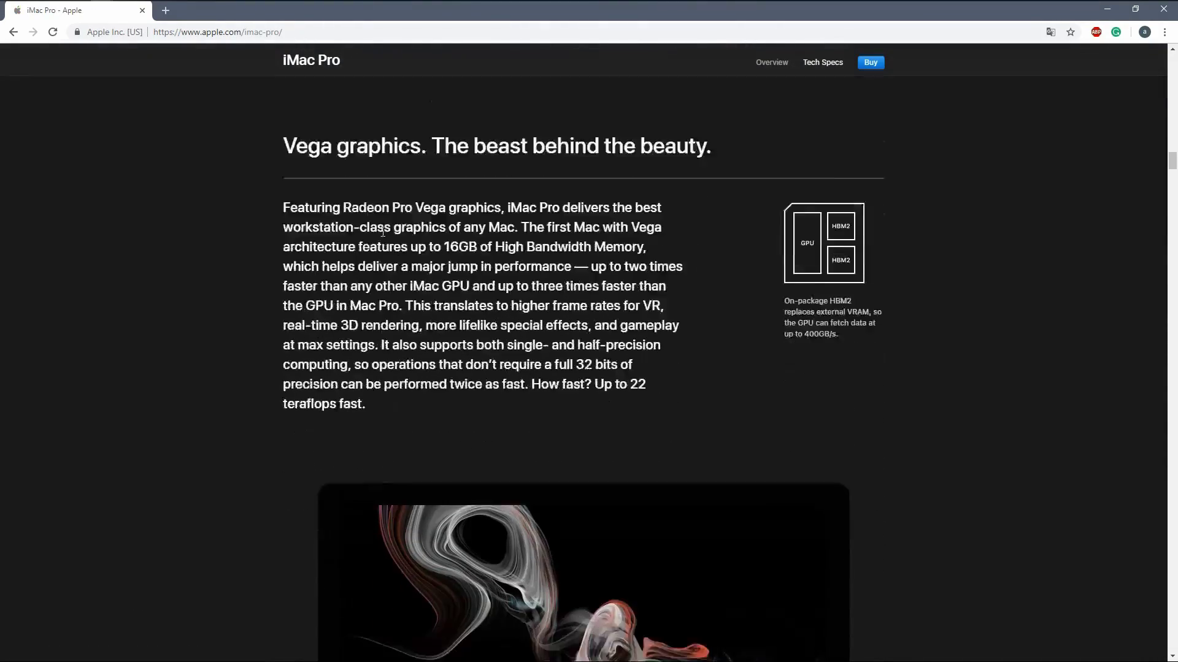
{"action": "scroll", "coordinate": [381, 239], "scroll_direction": "down", "scroll_amount": 15}
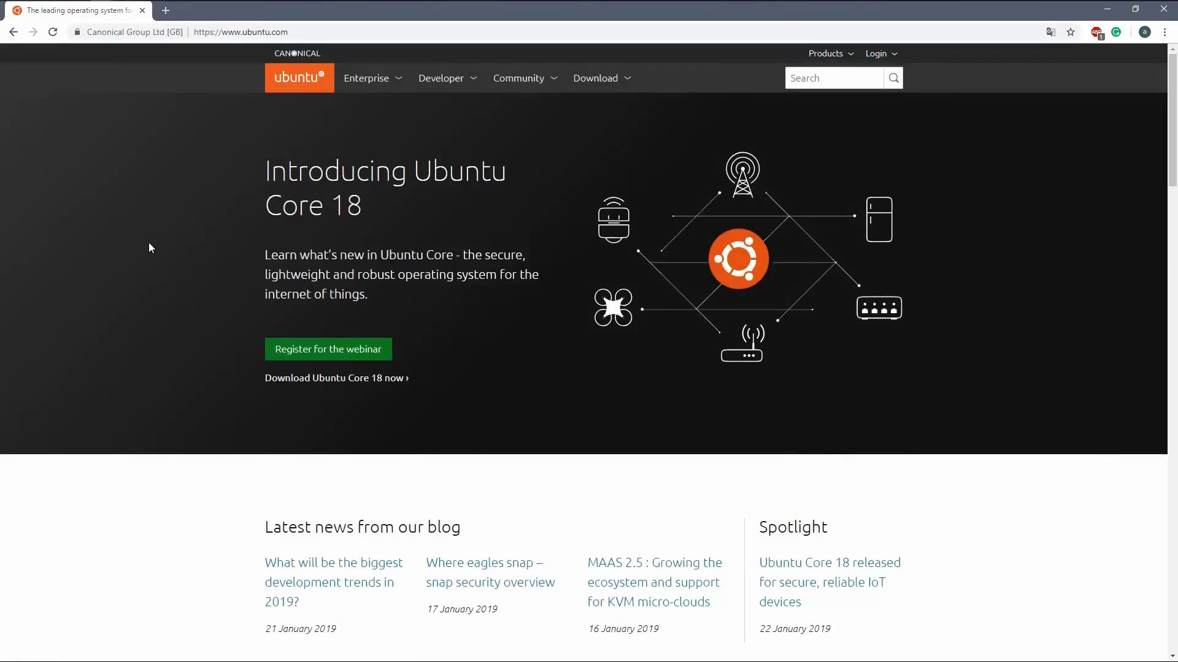
Step: Look through the Ubuntu home page from the blog news down past the operating system overview
{"action": "scroll", "coordinate": [150, 247], "scroll_direction": "down", "scroll_amount": 6}
{"action": "scroll", "coordinate": [140, 265], "scroll_direction": "down", "scroll_amount": 13}
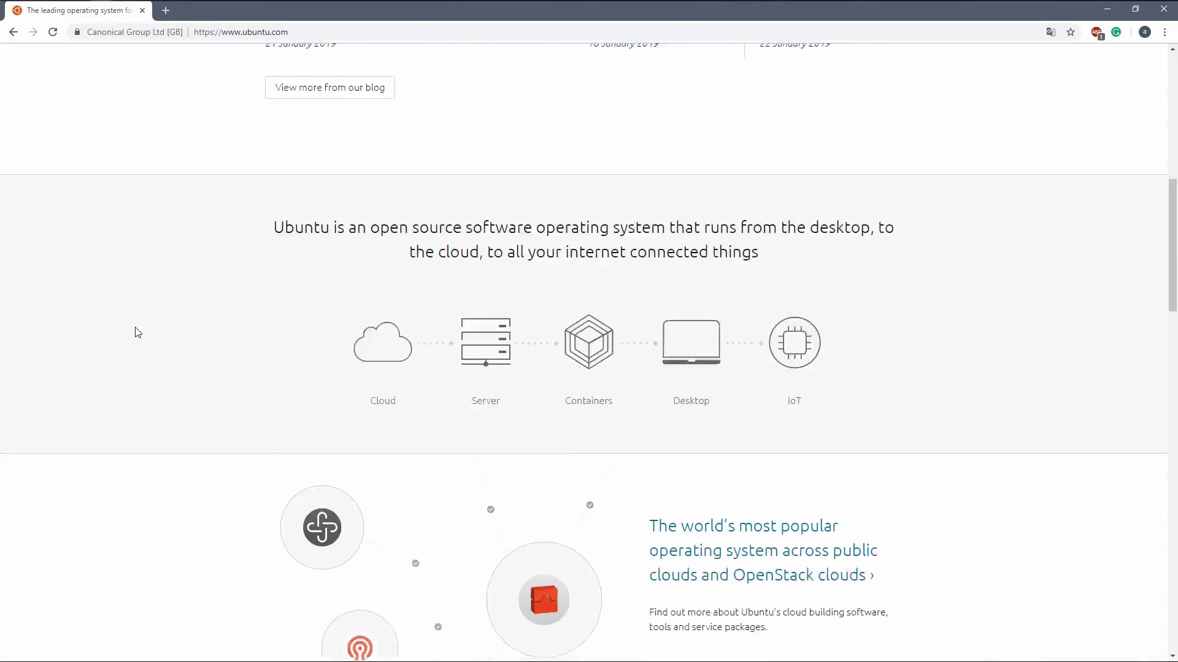
{"action": "scroll", "coordinate": [138, 332], "scroll_direction": "down", "scroll_amount": 12}
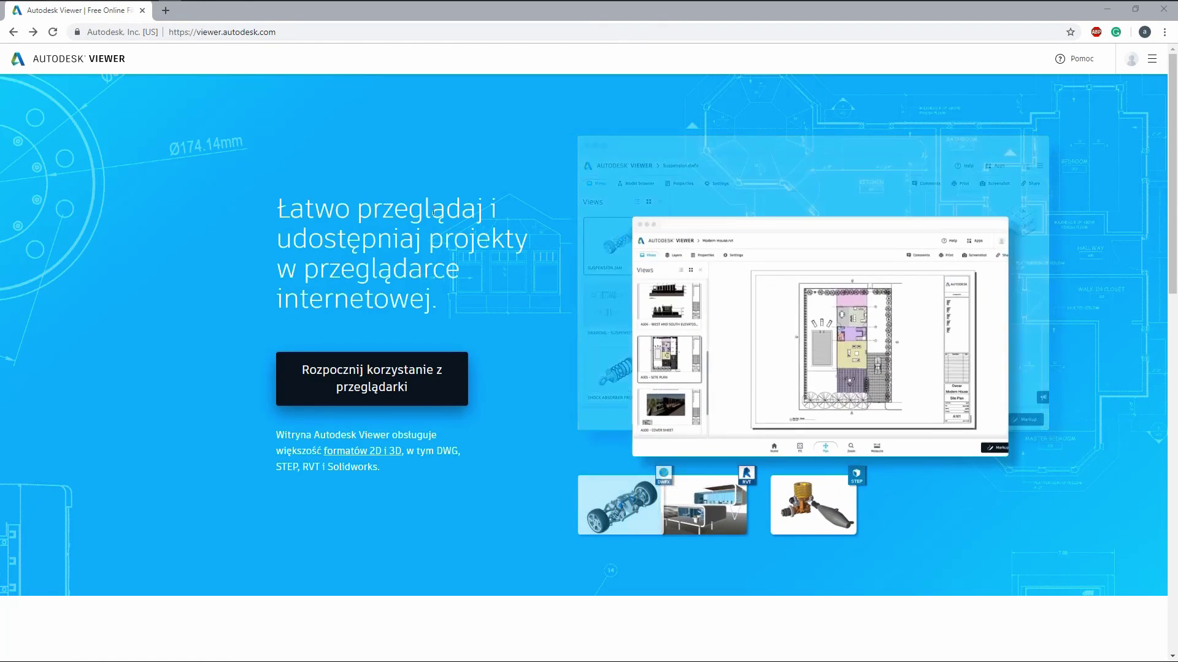
Step: On the Autodesk Viewer website, open the account's project views page (Widoki projektu)
{"action": "left_click_drag", "start_coordinate": [283, 210], "coordinate": [444, 304]}
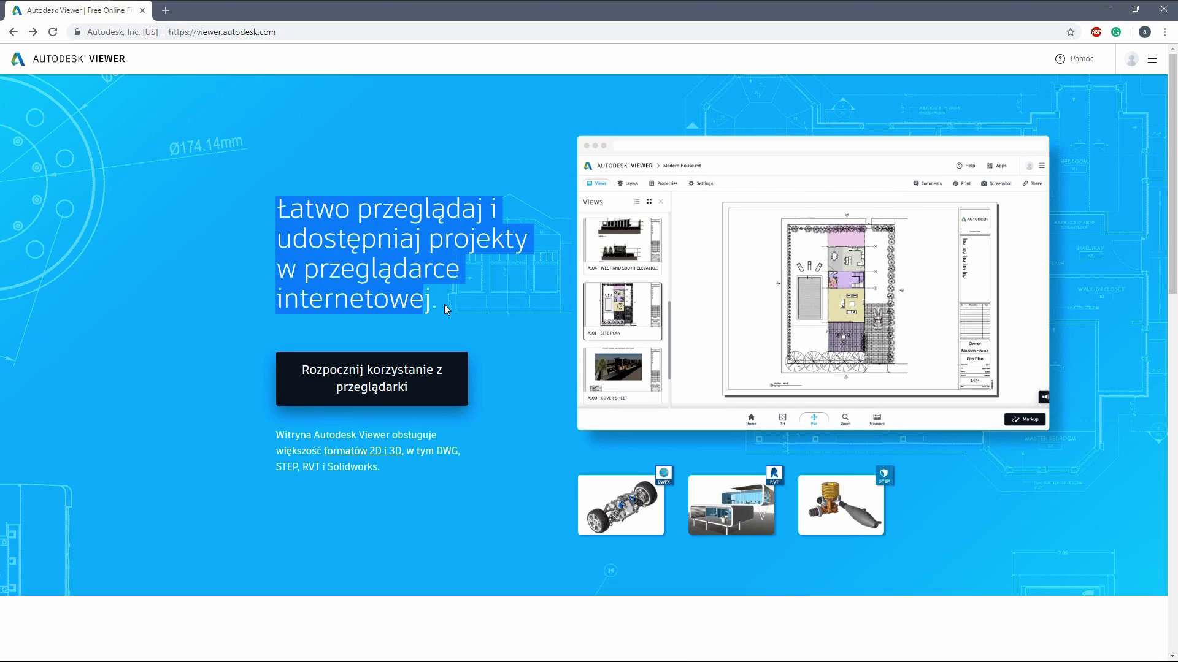
{"action": "left_click", "coordinate": [486, 241]}
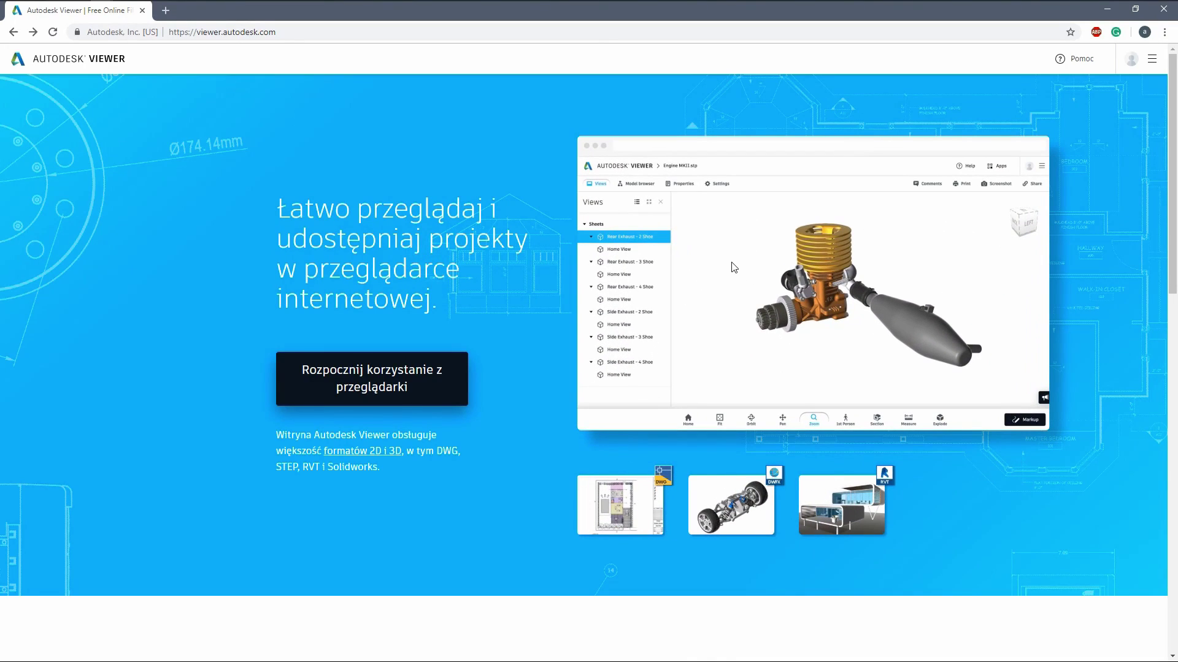
{"action": "left_click", "coordinate": [1145, 62]}
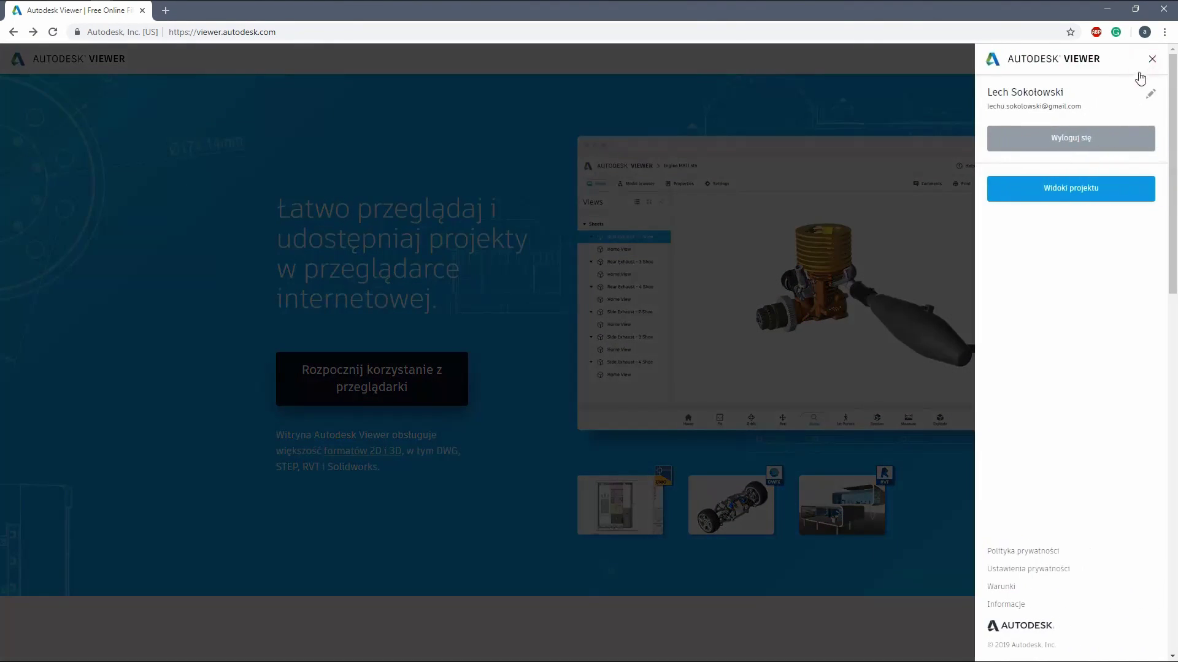
{"action": "left_click", "coordinate": [1064, 188]}
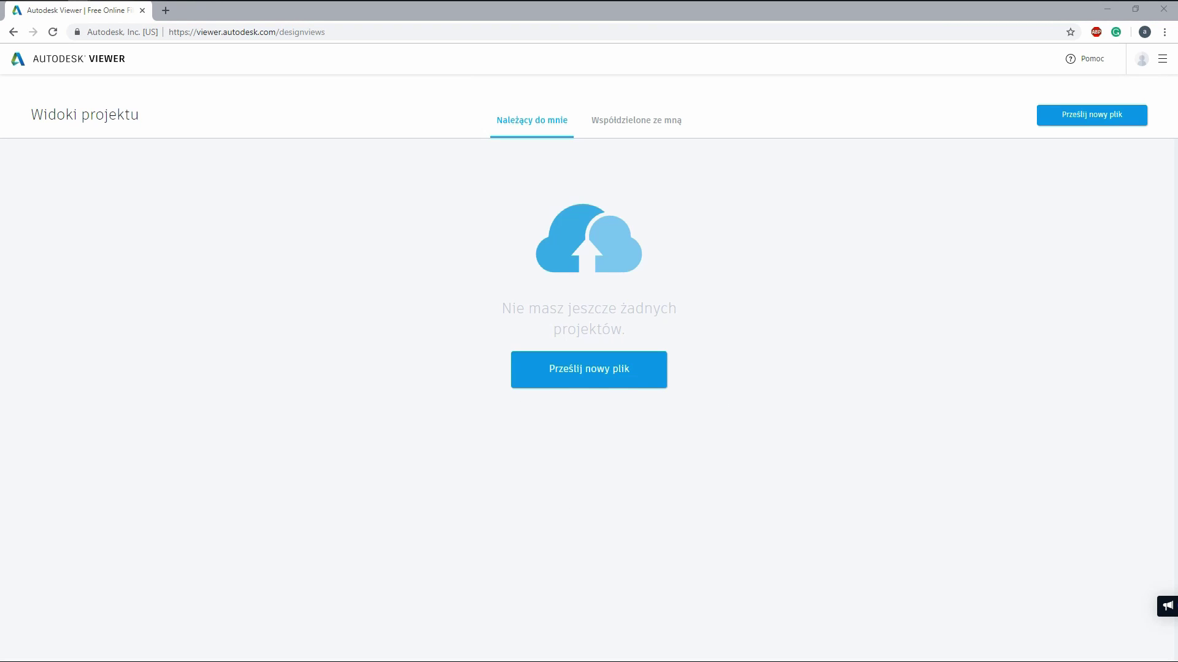
Step: Upload Scene_Drawings.dwg to Autodesk Viewer as a project without additional files, and dismiss the display warning
{"action": "left_click_drag", "start_coordinate": [58, 532], "coordinate": [381, 463]}
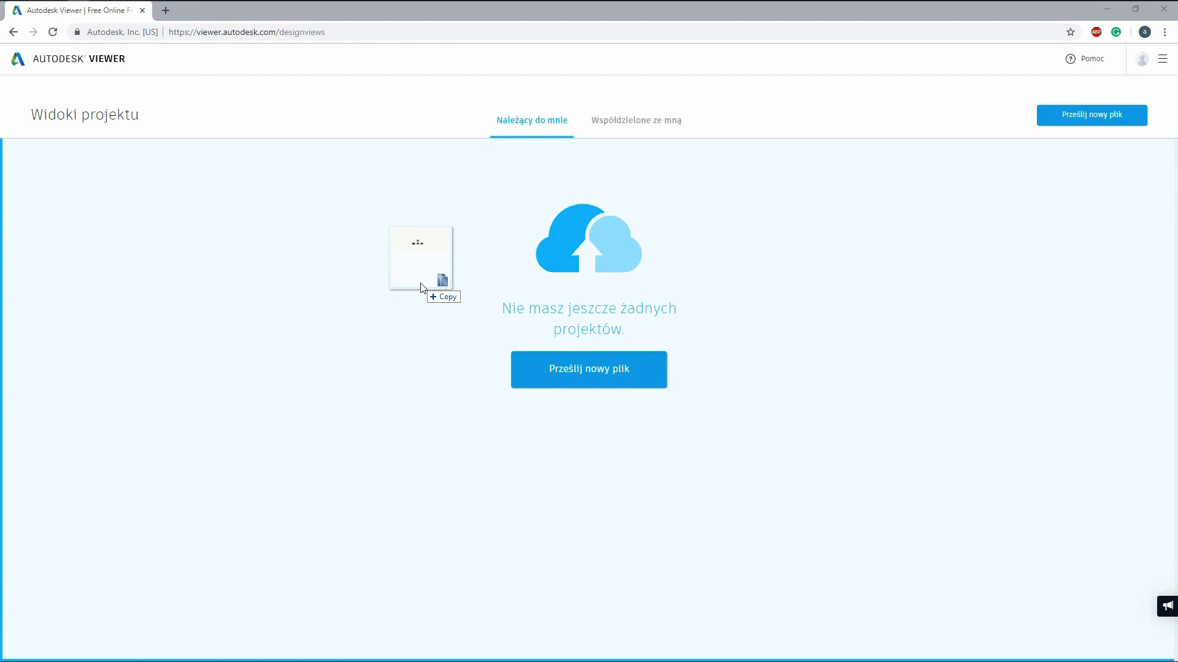
{"action": "left_click_drag", "start_coordinate": [420, 285], "coordinate": [421, 288]}
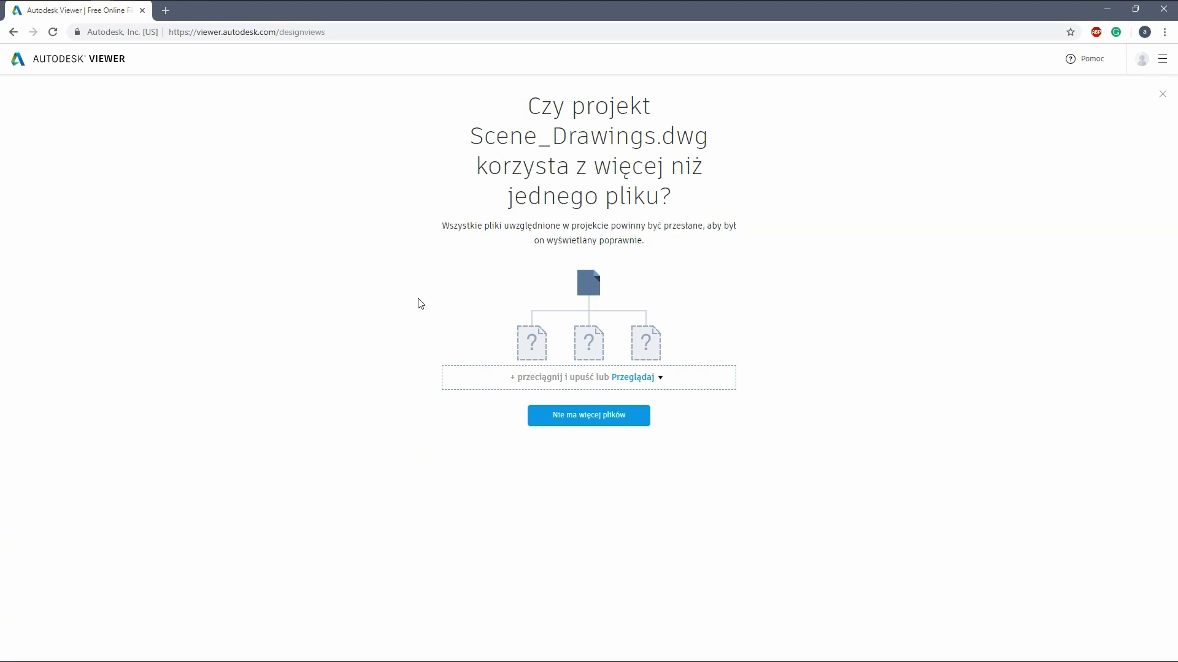
{"action": "left_click", "coordinate": [591, 423]}
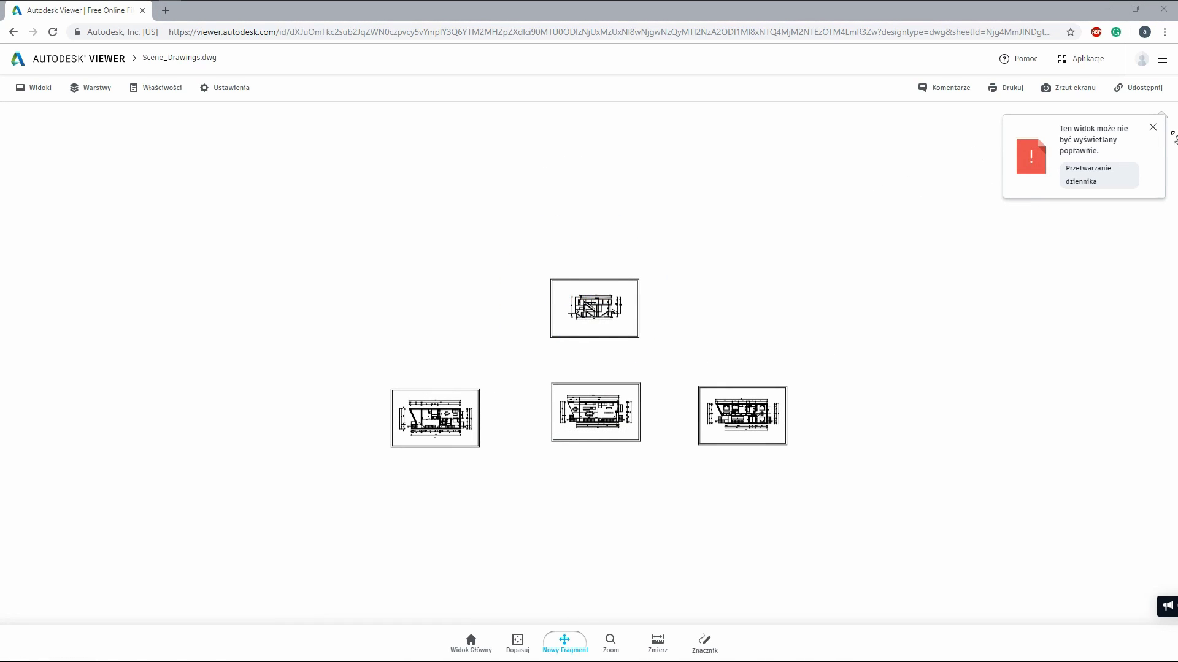
{"action": "left_click", "coordinate": [1153, 129]}
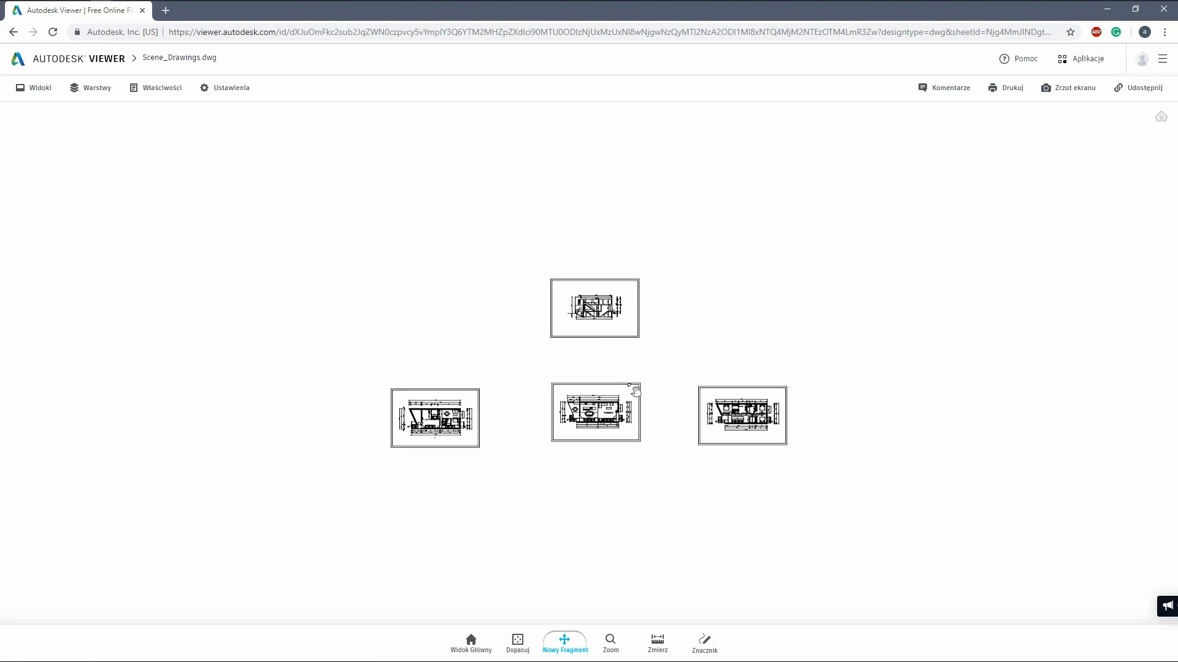
Step: Examine the floor plan sheets of the uploaded drawing, ending close on the bedroom-level plan in the last frame of the row
{"action": "scroll", "coordinate": [573, 365], "scroll_direction": "up", "scroll_amount": 5}
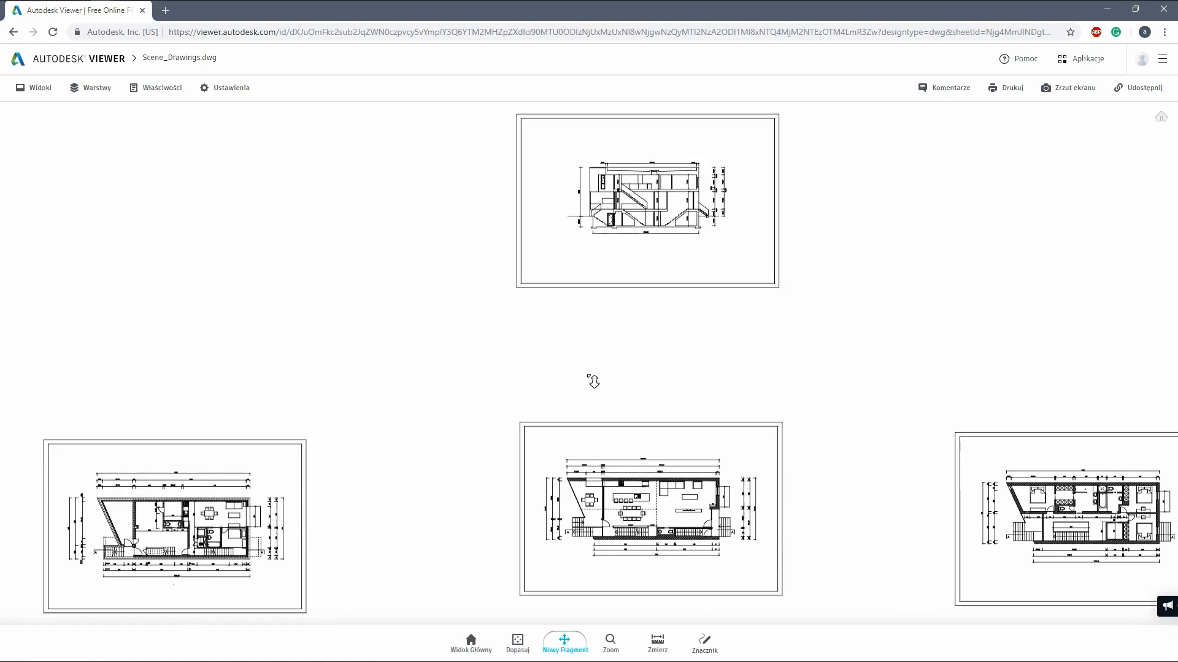
{"action": "mouse_move", "coordinate": [657, 395]}
{"action": "left_mouse_down"}
{"action": "mouse_move", "coordinate": [618, 284]}
{"action": "mouse_move", "coordinate": [779, 239]}
{"action": "mouse_move", "coordinate": [358, 259]}
{"action": "mouse_move", "coordinate": [749, 397]}
{"action": "mouse_move", "coordinate": [502, 223]}
{"action": "mouse_move", "coordinate": [422, 375]}
{"action": "left_mouse_up"}
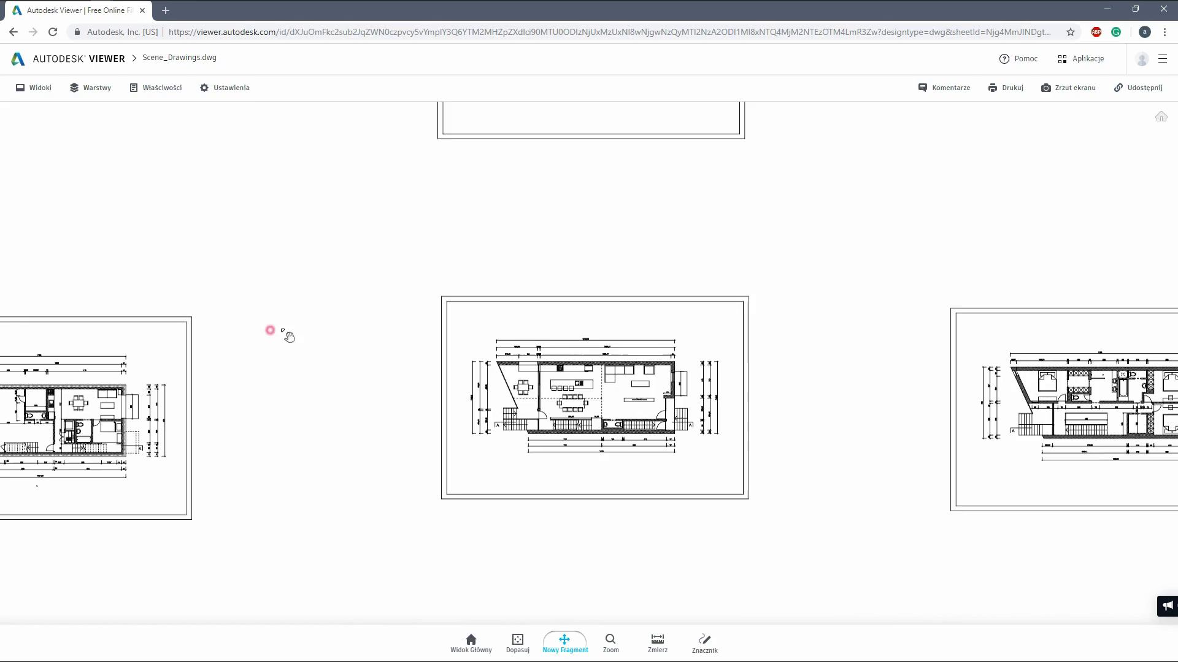
{"action": "left_click_drag", "start_coordinate": [288, 336], "coordinate": [420, 333]}
{"action": "scroll", "coordinate": [668, 368], "scroll_direction": "up", "scroll_amount": 2}
{"action": "left_click_drag", "start_coordinate": [982, 393], "coordinate": [514, 376]}
{"action": "left_click_drag", "start_coordinate": [813, 410], "coordinate": [691, 406]}
{"action": "left_click_drag", "start_coordinate": [969, 391], "coordinate": [908, 386]}
{"action": "scroll", "coordinate": [713, 362], "scroll_direction": "up", "scroll_amount": 5}
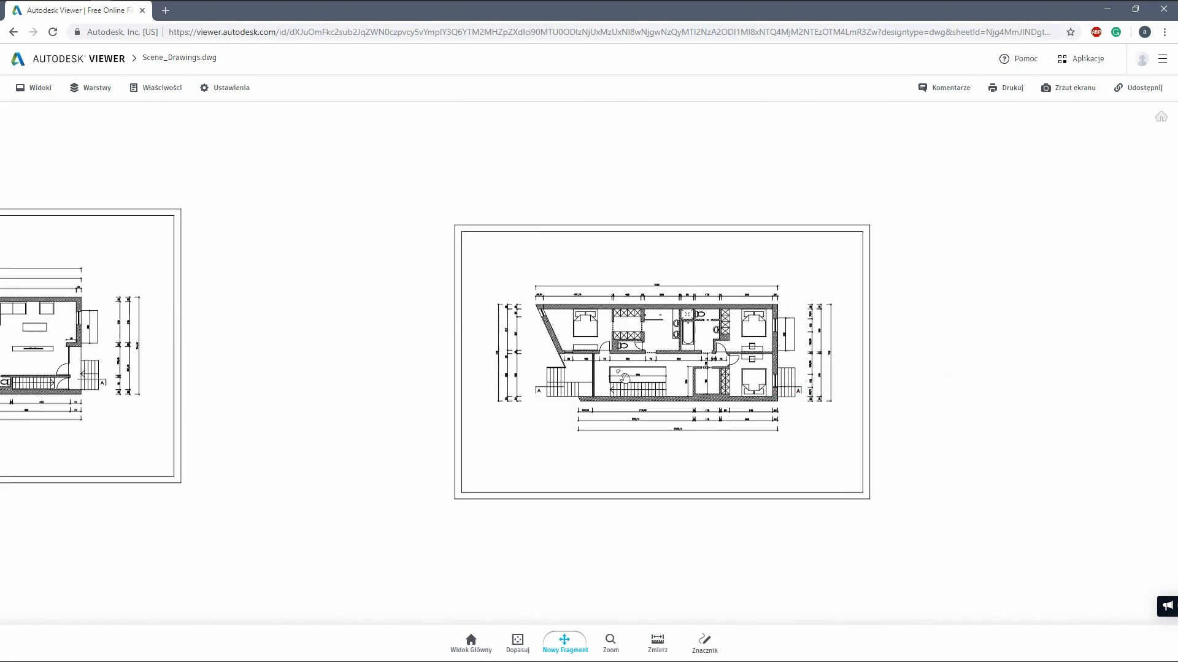
Step: Examine the bedroom-level floor plan up close, around the master bedroom, wardrobe and bathrooms with their dimensions
{"action": "scroll", "coordinate": [713, 362], "scroll_direction": "up", "scroll_amount": 3}
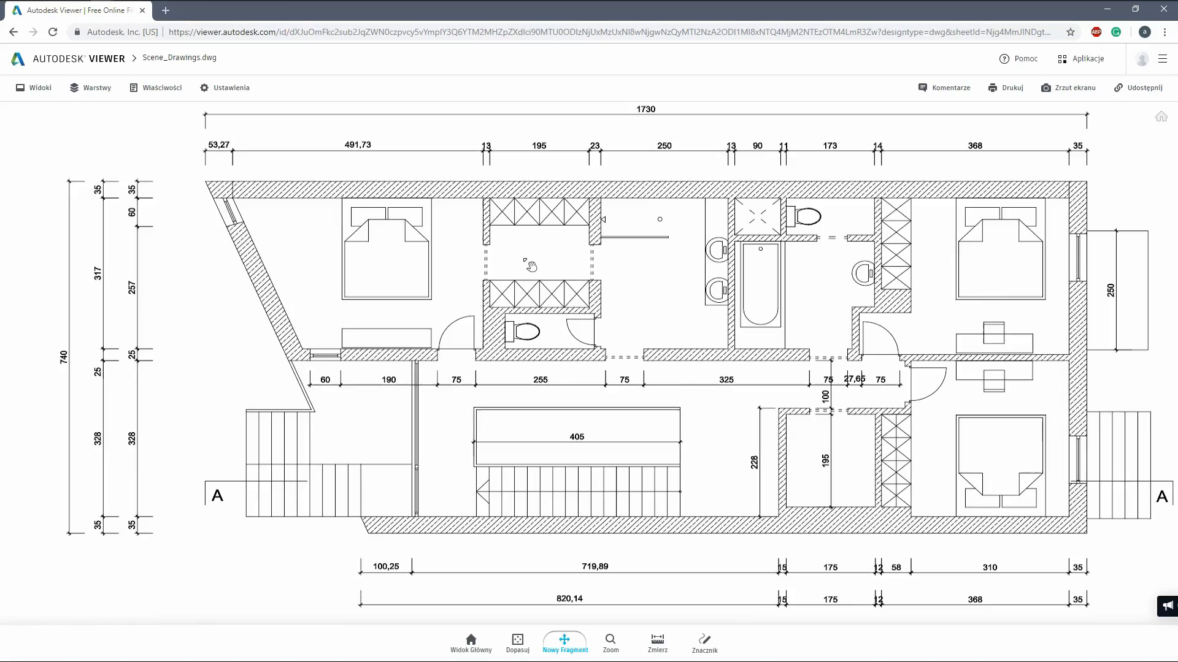
{"action": "scroll", "coordinate": [510, 336], "scroll_direction": "up", "scroll_amount": 1}
{"action": "scroll", "coordinate": [510, 336], "scroll_direction": "up", "scroll_amount": 5}
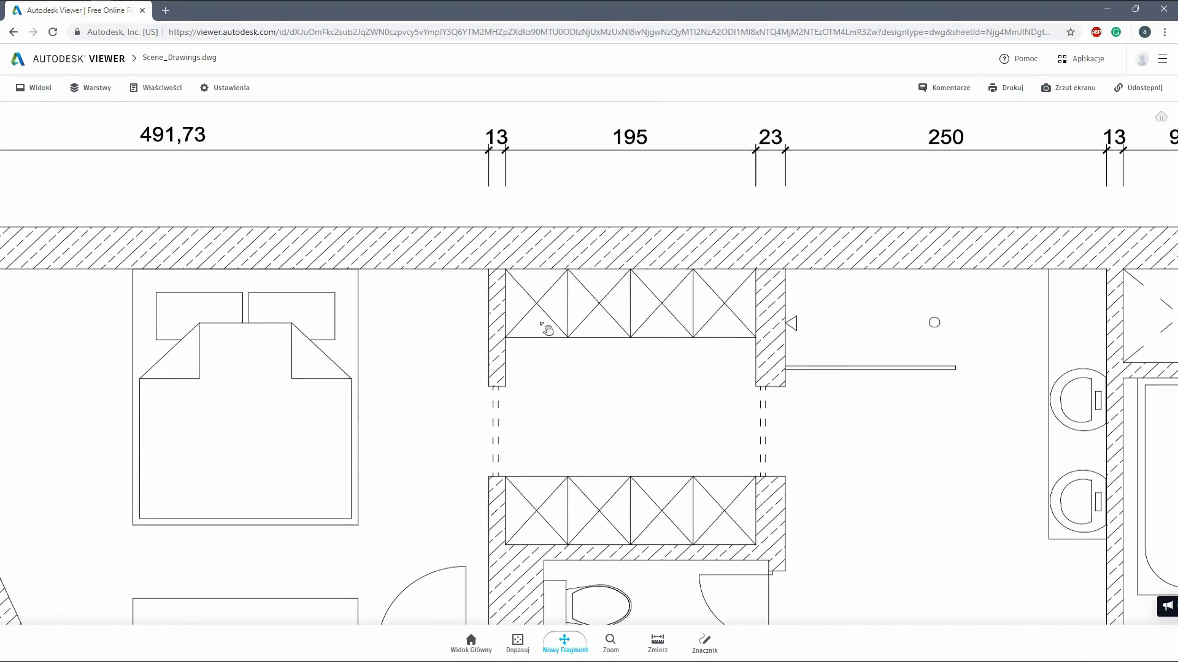
{"action": "scroll", "coordinate": [531, 349], "scroll_direction": "down", "scroll_amount": 8}
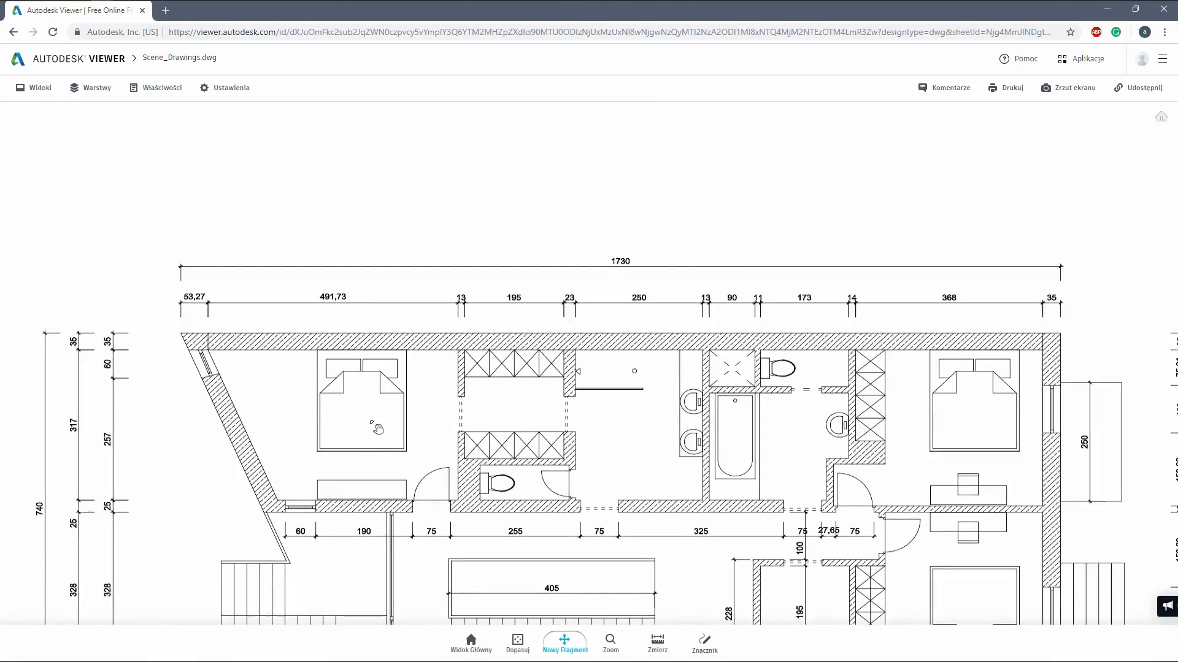
{"action": "scroll", "coordinate": [429, 366], "scroll_direction": "down", "scroll_amount": 2}
Step: Go back to the kitchen and living-room floor plan and examine its walls, furniture layout and dimensions
{"action": "left_click_drag", "start_coordinate": [349, 368], "coordinate": [743, 344]}
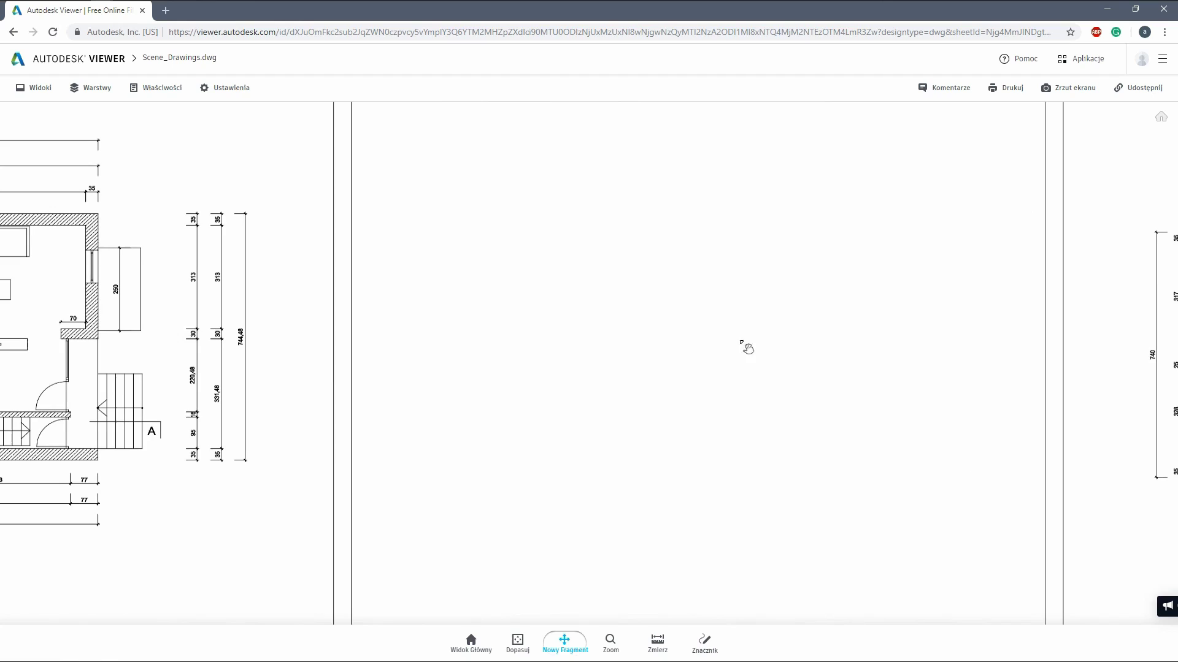
{"action": "scroll", "coordinate": [399, 344], "scroll_direction": "down", "scroll_amount": 2}
{"action": "mouse_move", "coordinate": [355, 349]}
{"action": "left_mouse_down"}
{"action": "mouse_move", "coordinate": [965, 355]}
{"action": "mouse_move", "coordinate": [983, 342]}
{"action": "mouse_move", "coordinate": [993, 352]}
{"action": "left_mouse_up"}
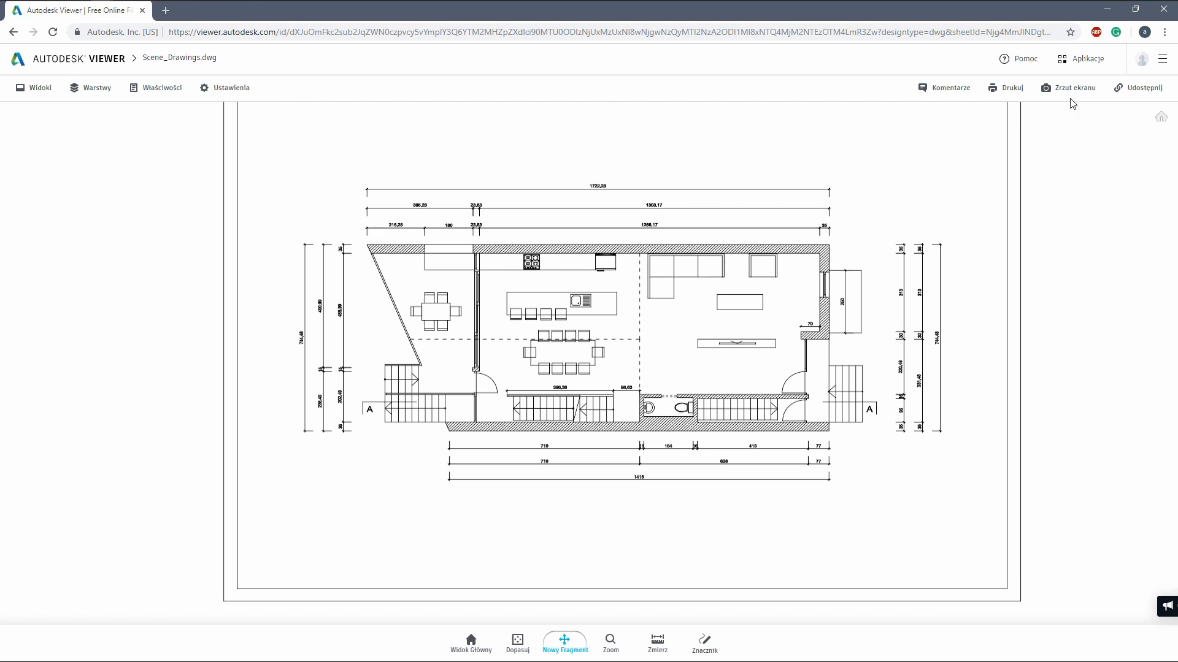
{"action": "scroll", "coordinate": [580, 308], "scroll_direction": "up", "scroll_amount": 5}
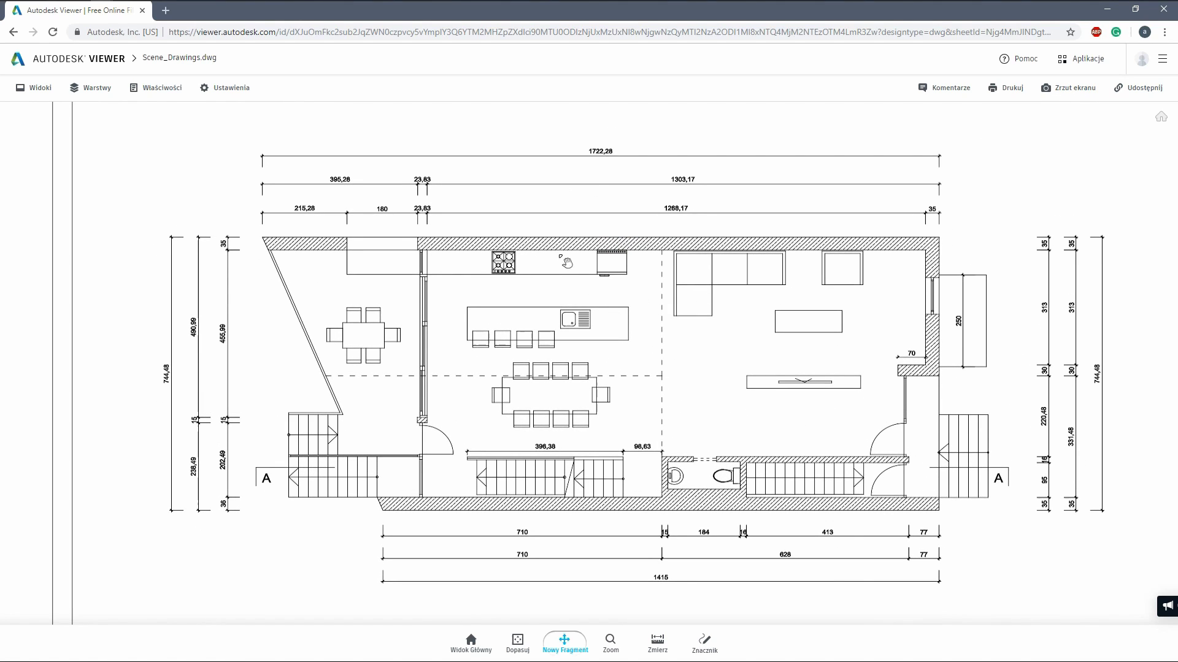
{"action": "left_click_drag", "start_coordinate": [571, 280], "coordinate": [609, 292]}
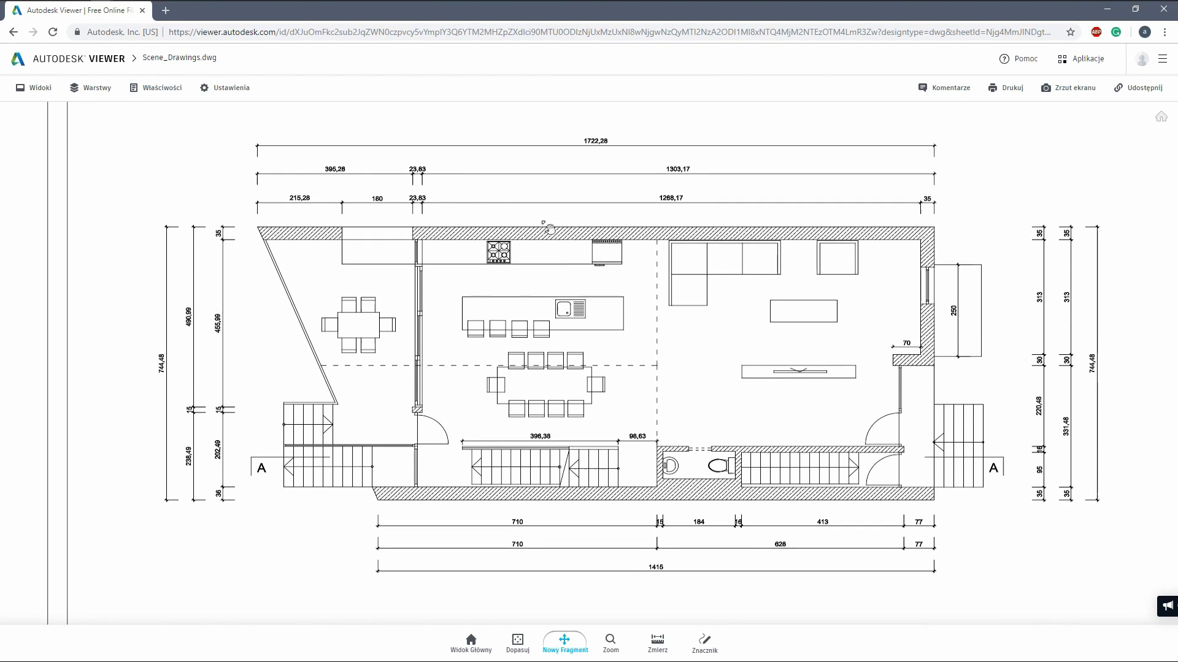
{"action": "scroll", "coordinate": [511, 291], "scroll_direction": "up", "scroll_amount": 2}
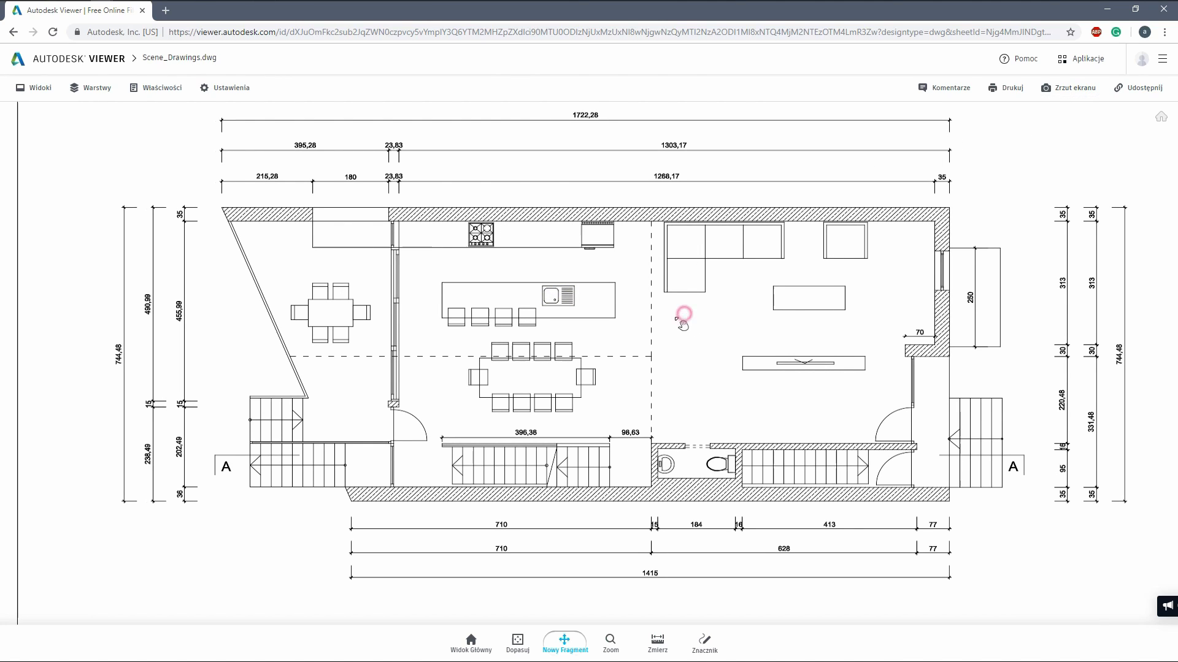
{"action": "left_click_drag", "start_coordinate": [683, 323], "coordinate": [676, 330]}
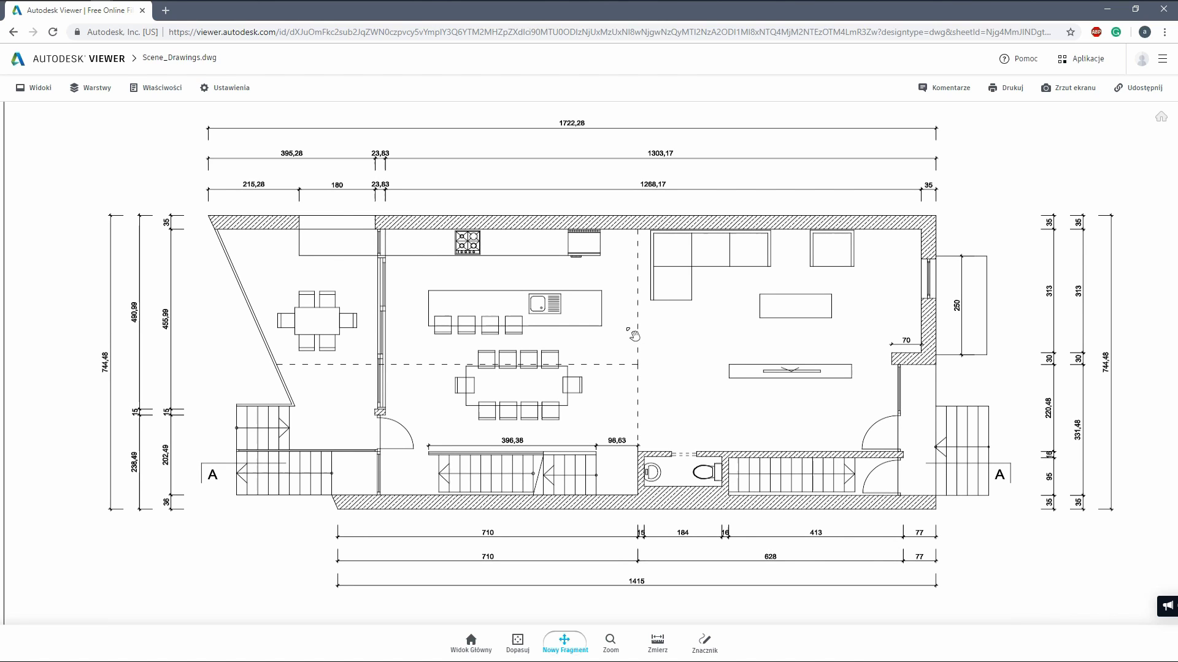
{"action": "scroll", "coordinate": [585, 342], "scroll_direction": "up", "scroll_amount": 2}
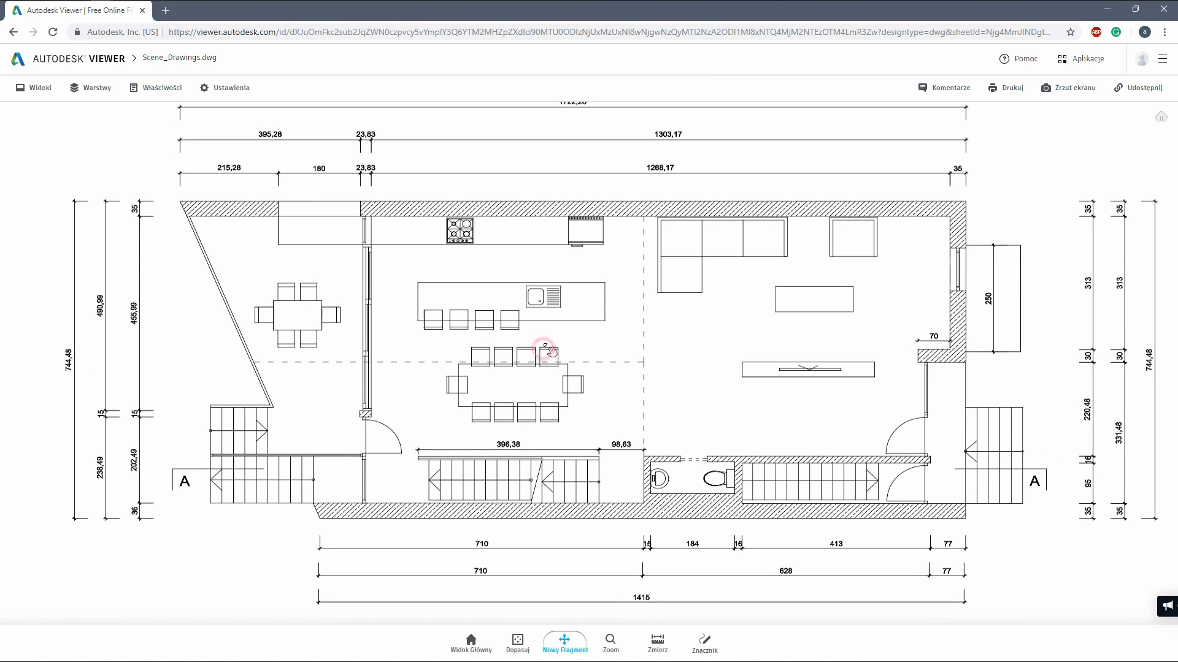
{"action": "scroll", "coordinate": [552, 353], "scroll_direction": "down", "scroll_amount": 2}
{"action": "scroll", "coordinate": [521, 341], "scroll_direction": "down", "scroll_amount": 5}
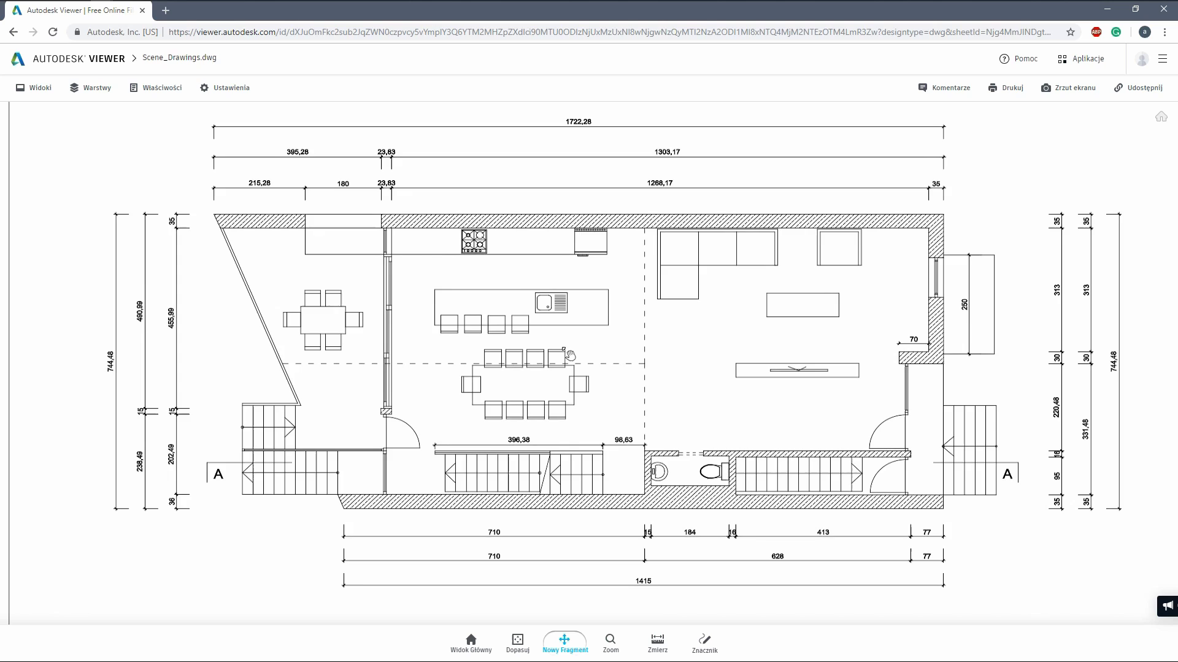
{"action": "scroll", "coordinate": [509, 341], "scroll_direction": "down", "scroll_amount": 4}
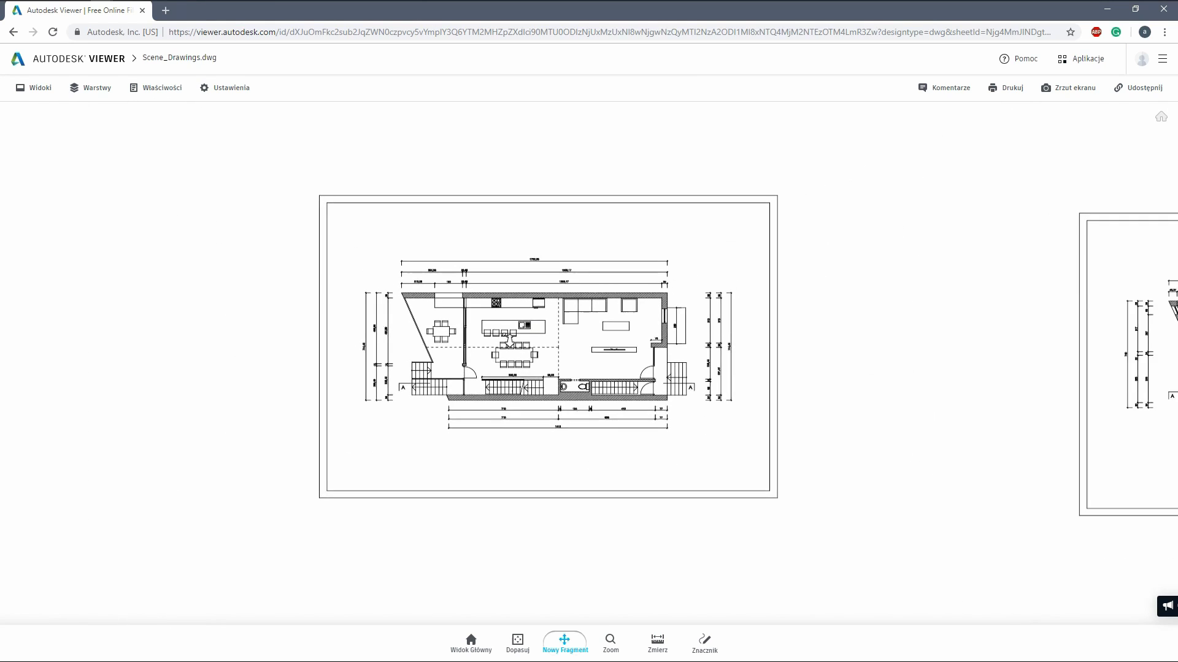
Step: Examine the building section drawing above the floor plans, including its stairs and storey heights
{"action": "left_click_drag", "start_coordinate": [540, 208], "coordinate": [541, 432]}
{"action": "double_click", "coordinate": [544, 214]}
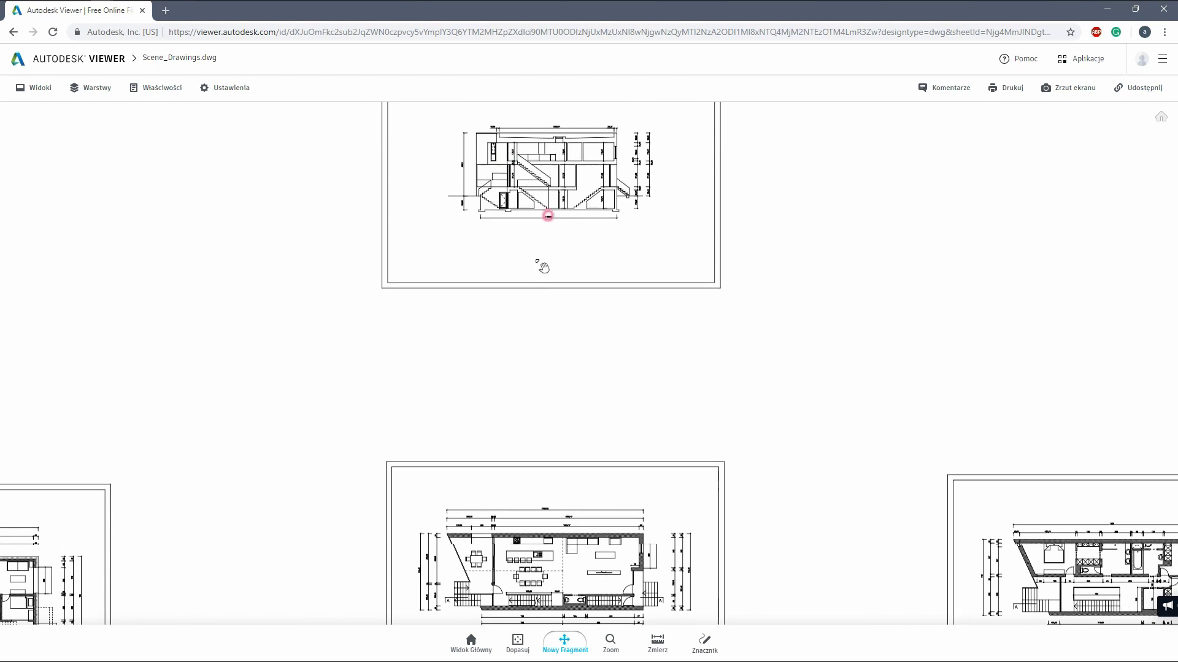
{"action": "scroll", "coordinate": [540, 339], "scroll_direction": "up", "scroll_amount": 5}
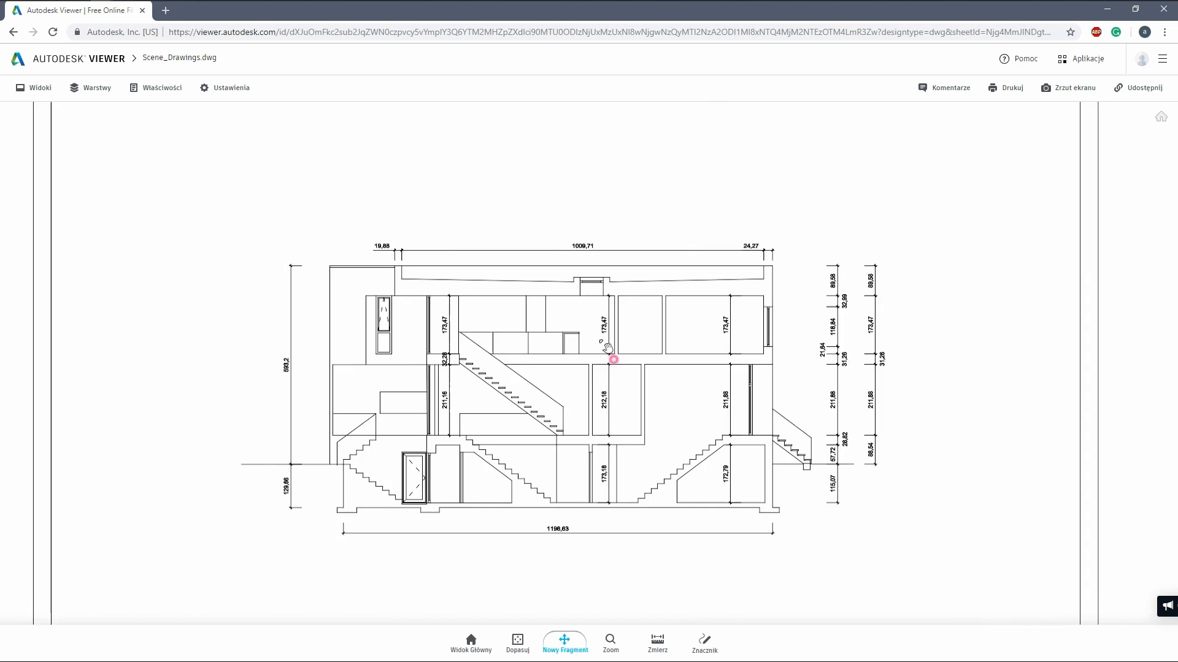
{"action": "scroll", "coordinate": [575, 308], "scroll_direction": "down", "scroll_amount": 4}
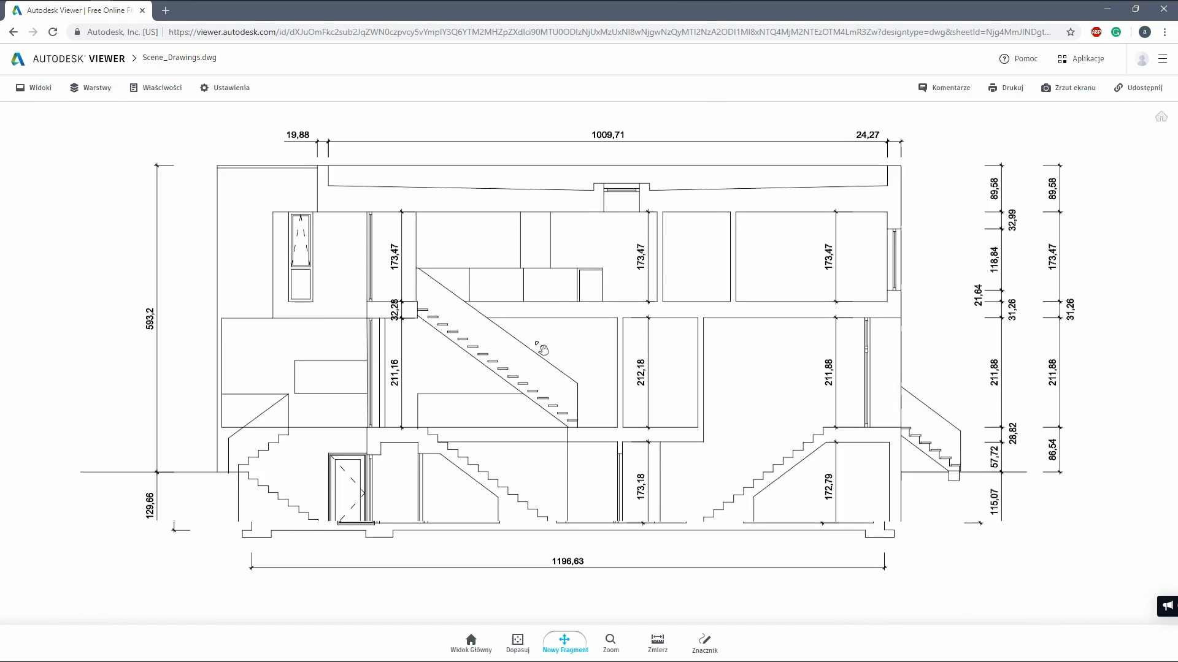
Step: Fill the view with the kitchen and living-room floor plan including all its dimension lines, and download a screenshot of it
{"action": "left_click_drag", "start_coordinate": [575, 448], "coordinate": [583, 5]}
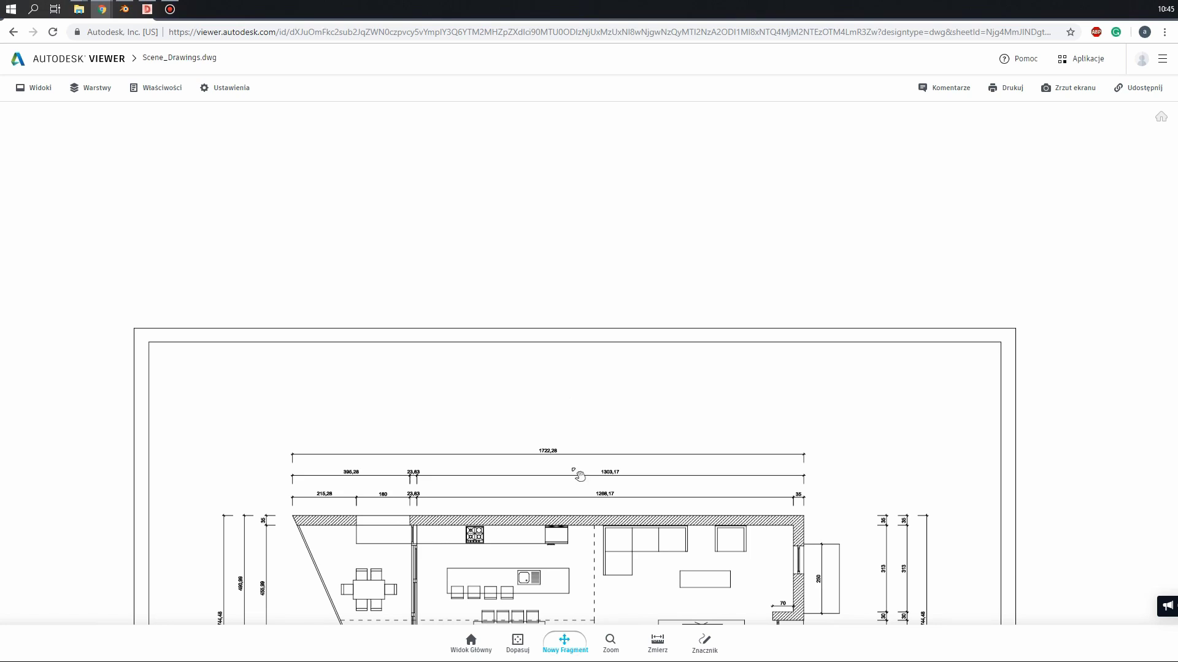
{"action": "left_click_drag", "start_coordinate": [574, 598], "coordinate": [568, 380]}
{"action": "scroll", "coordinate": [567, 365], "scroll_direction": "up", "scroll_amount": 1}
{"action": "scroll", "coordinate": [567, 364], "scroll_direction": "up", "scroll_amount": 2}
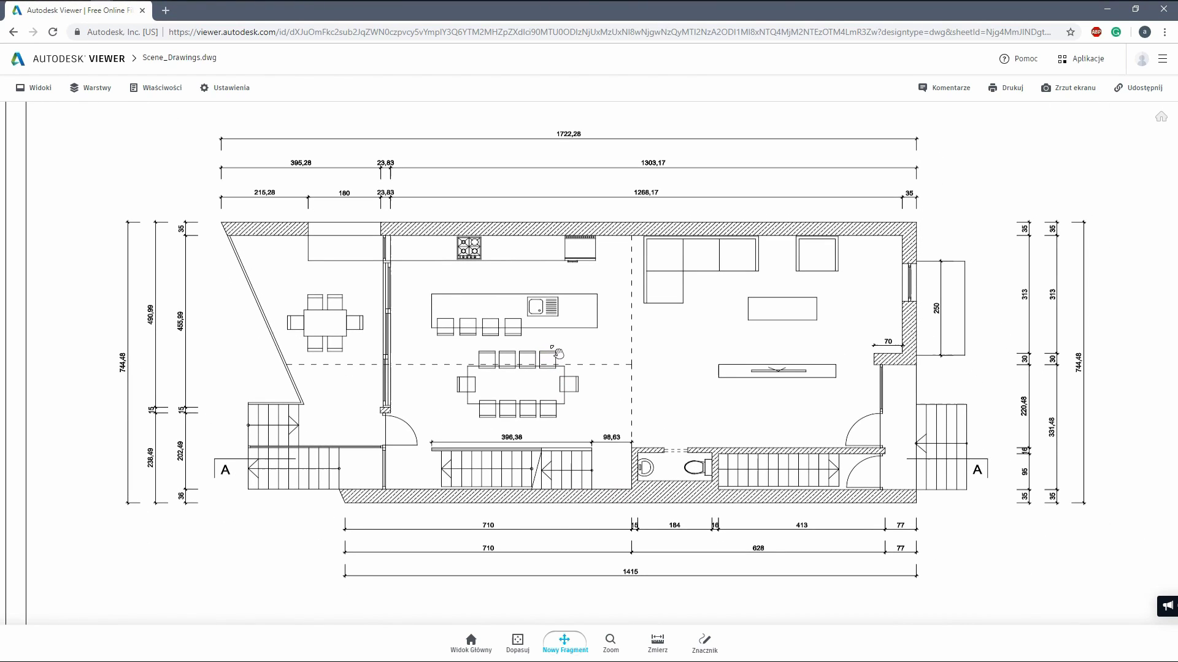
{"action": "scroll", "coordinate": [736, 303], "scroll_direction": "up", "scroll_amount": 1}
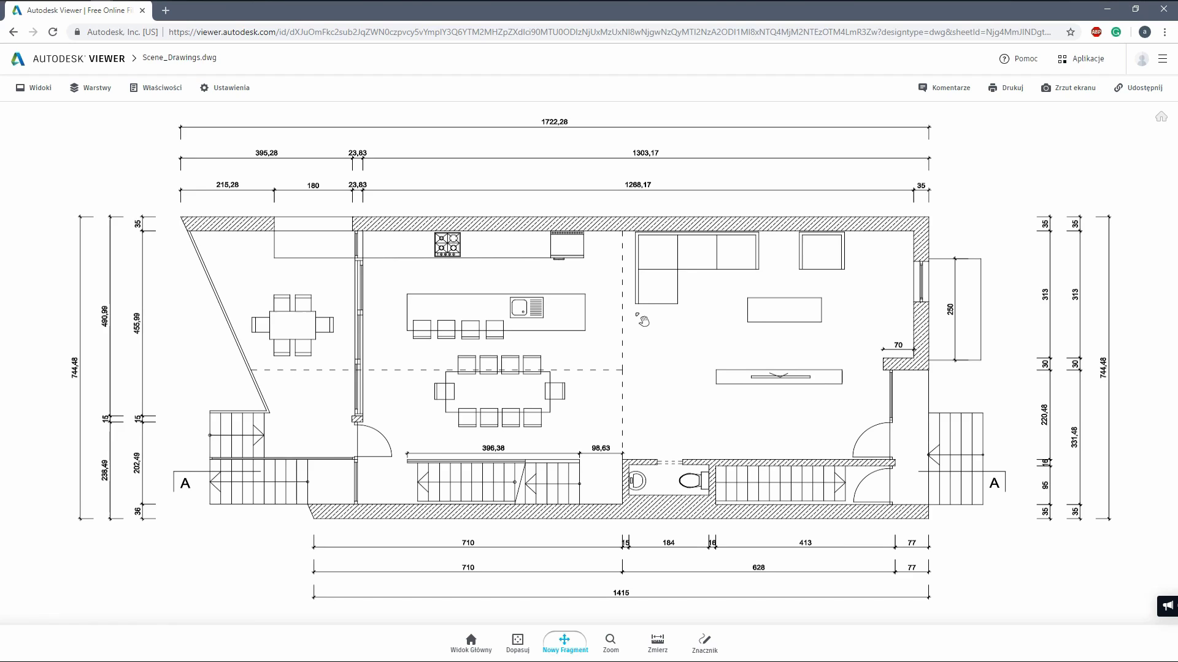
{"action": "left_click_drag", "start_coordinate": [636, 314], "coordinate": [655, 323]}
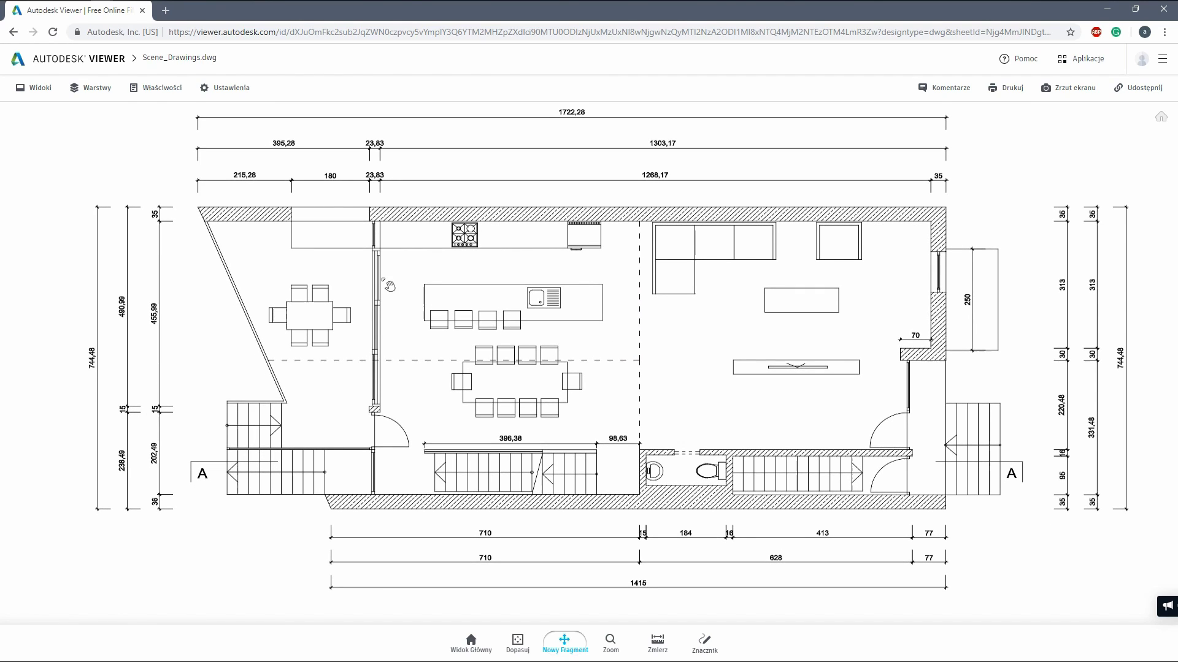
{"action": "scroll", "coordinate": [482, 275], "scroll_direction": "up", "scroll_amount": 1}
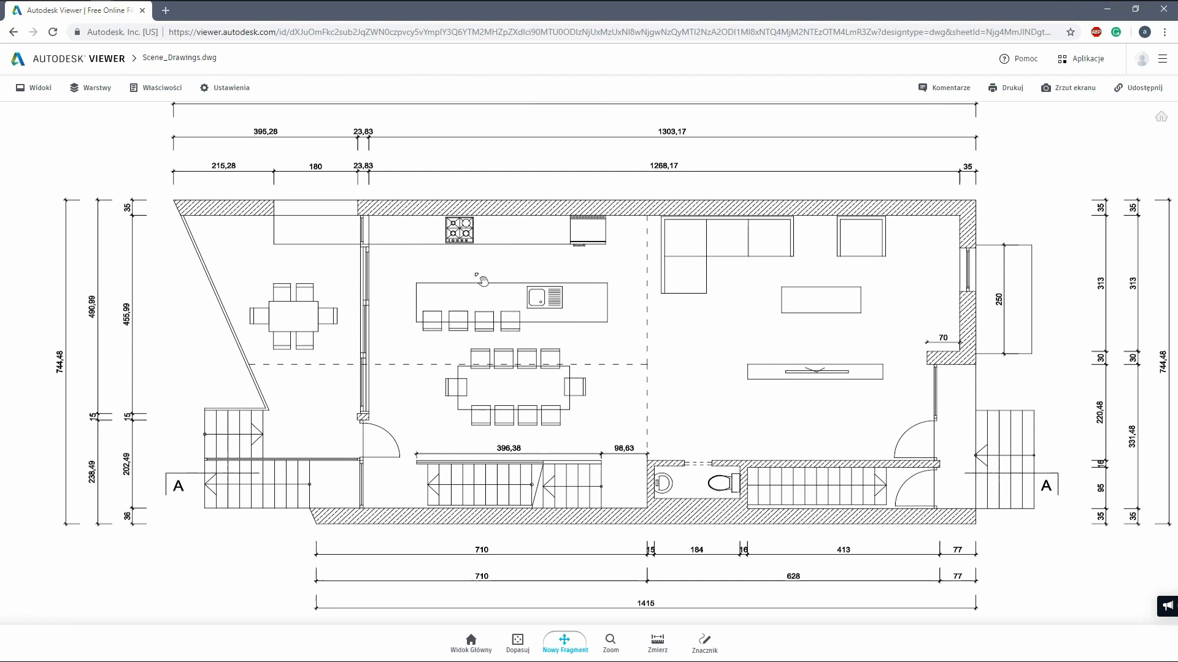
{"action": "scroll", "coordinate": [529, 464], "scroll_direction": "down", "scroll_amount": 1}
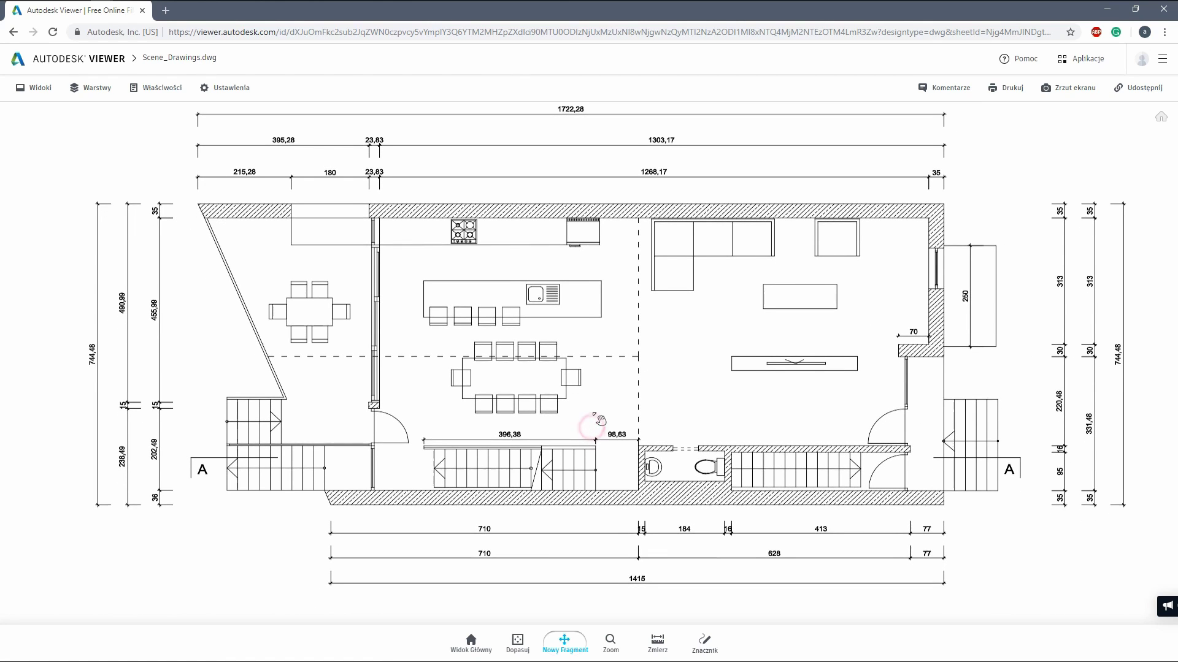
{"action": "left_click_drag", "start_coordinate": [612, 431], "coordinate": [604, 436]}
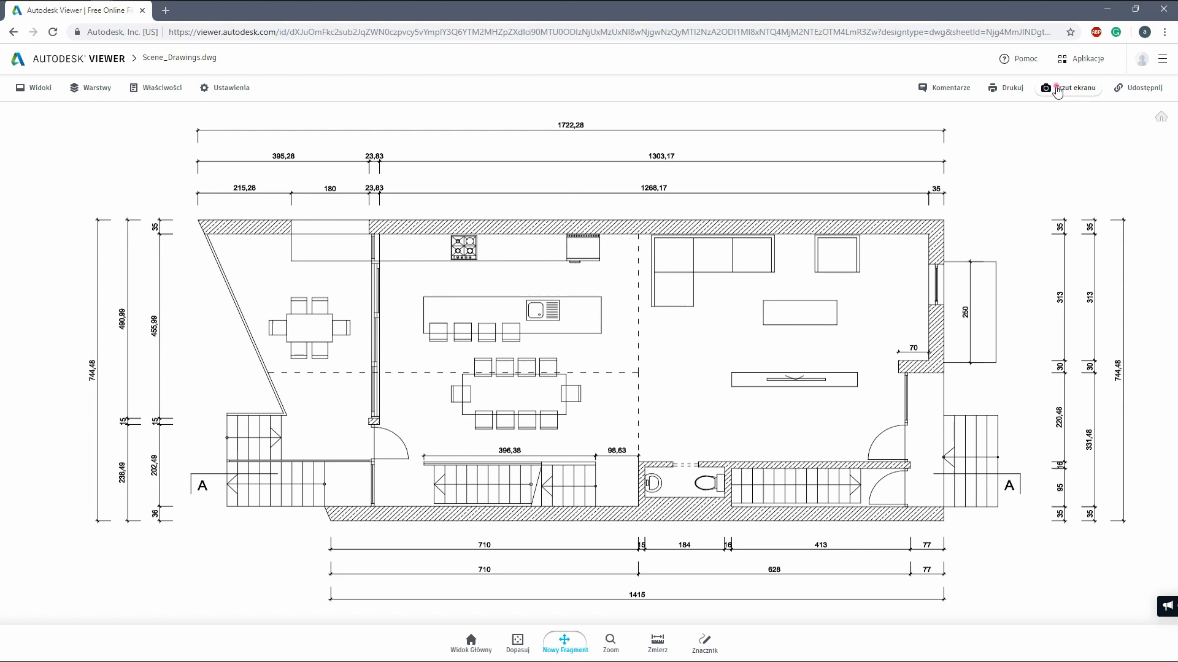
{"action": "left_click", "coordinate": [1057, 89]}
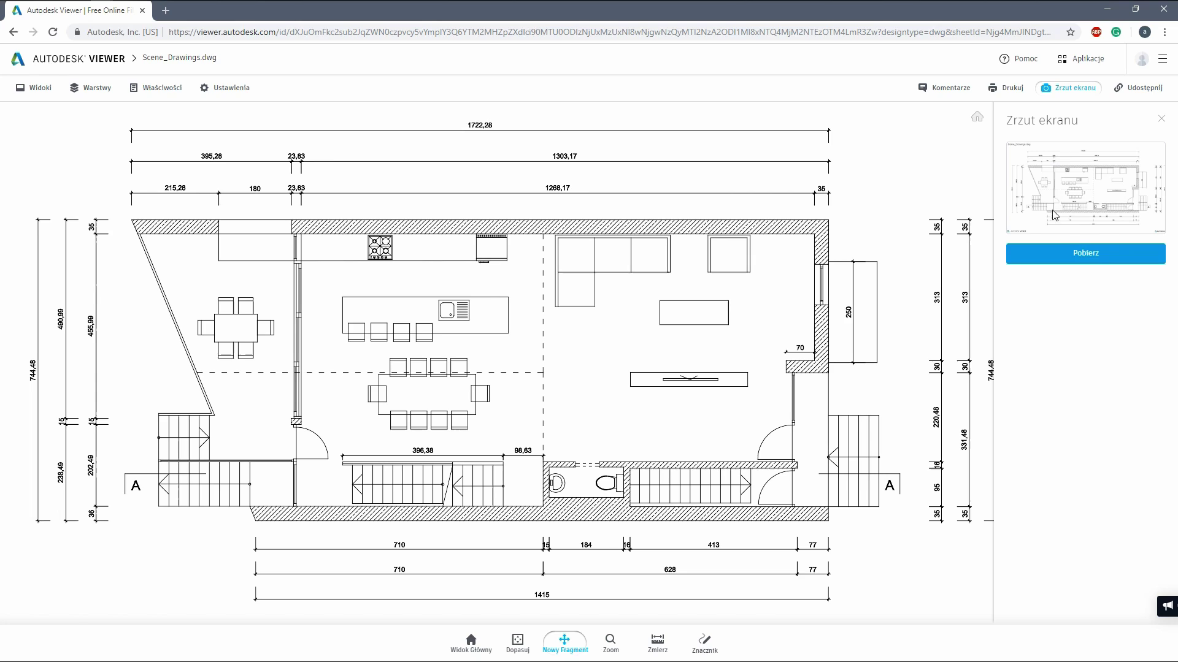
{"action": "left_click", "coordinate": [1085, 254]}
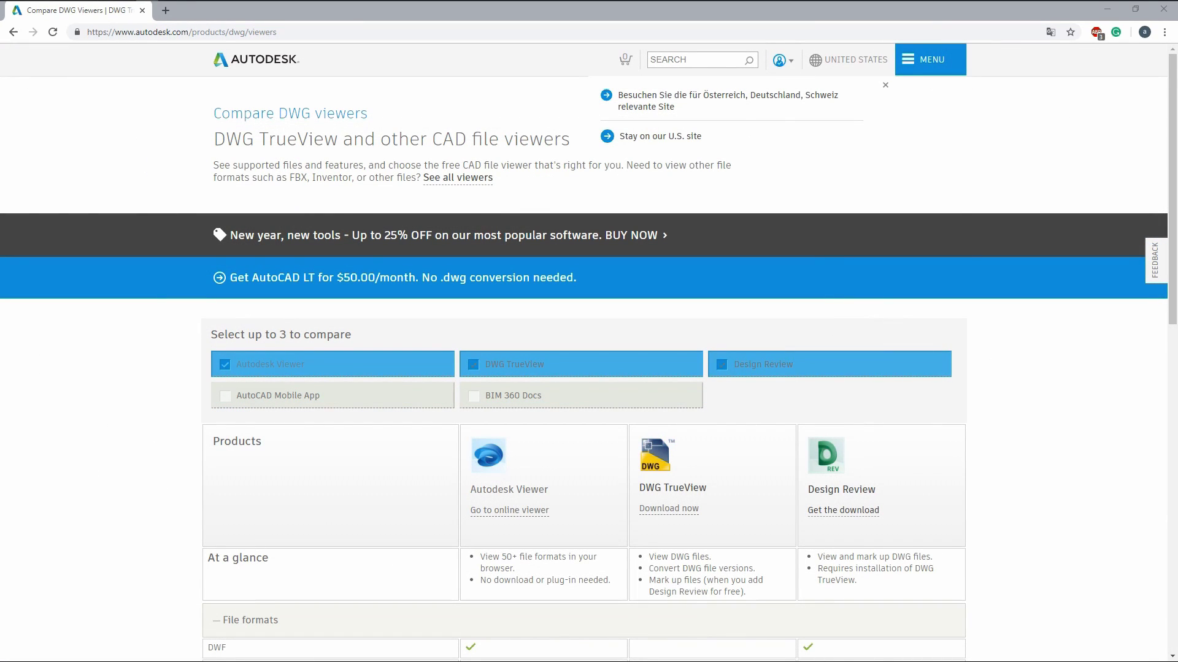
Step: Review Autodesk's Compare DWG viewers page, comparing the file formats and features of Autodesk Viewer, DWG TrueView and Design Review
{"action": "left_click", "coordinate": [996, 502]}
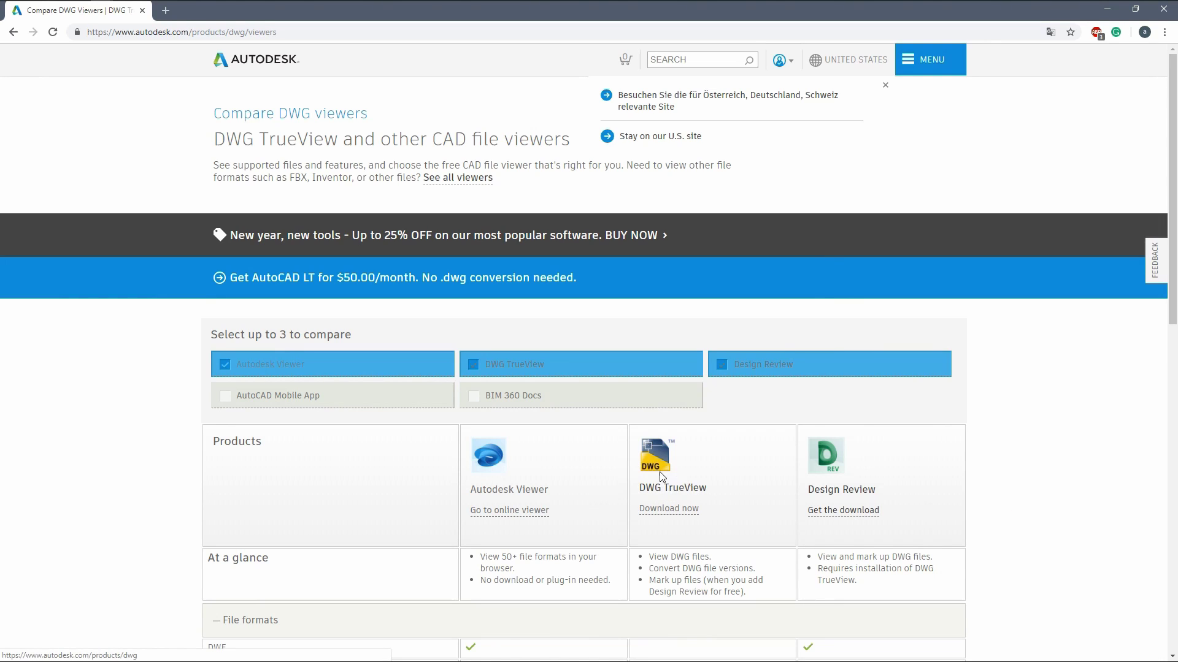
{"action": "scroll", "coordinate": [705, 489], "scroll_direction": "down", "scroll_amount": 1}
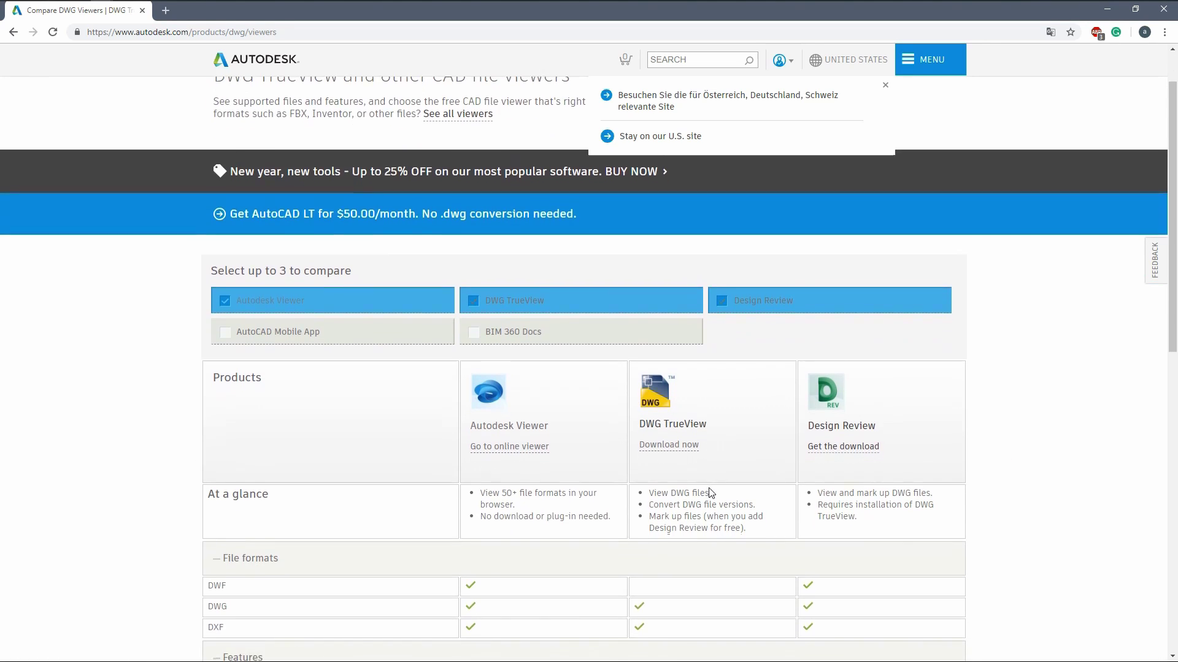
{"action": "scroll", "coordinate": [699, 441], "scroll_direction": "down", "scroll_amount": 2}
{"action": "scroll", "coordinate": [718, 392], "scroll_direction": "up", "scroll_amount": 2}
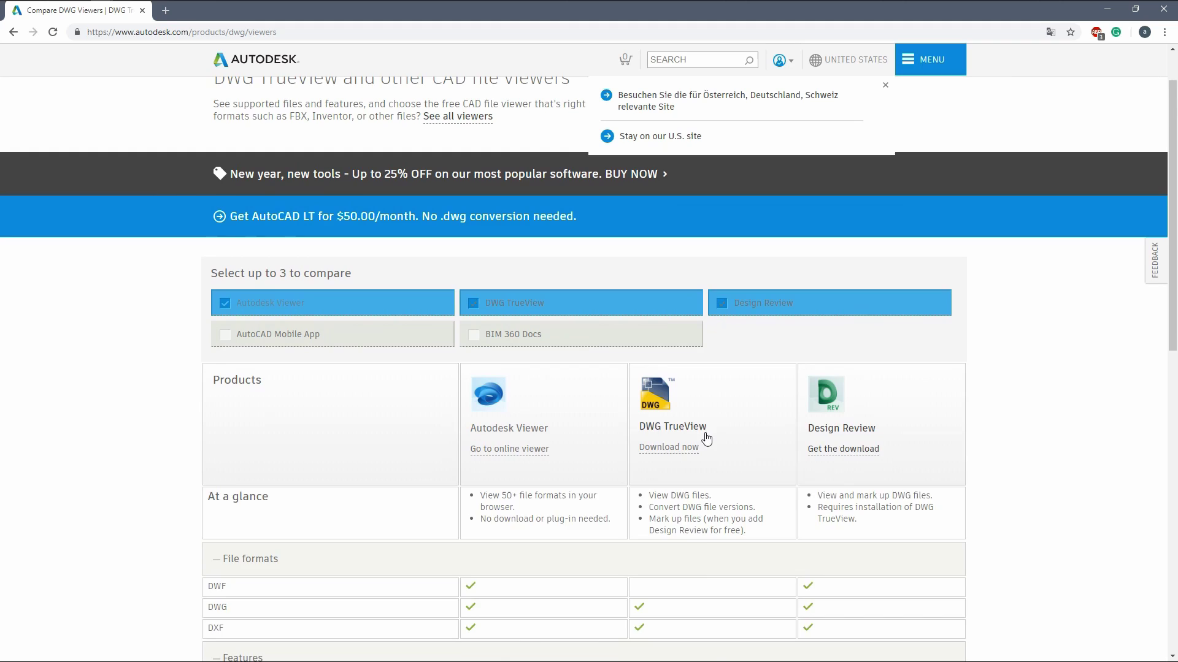
{"action": "scroll", "coordinate": [707, 438], "scroll_direction": "up", "scroll_amount": 1}
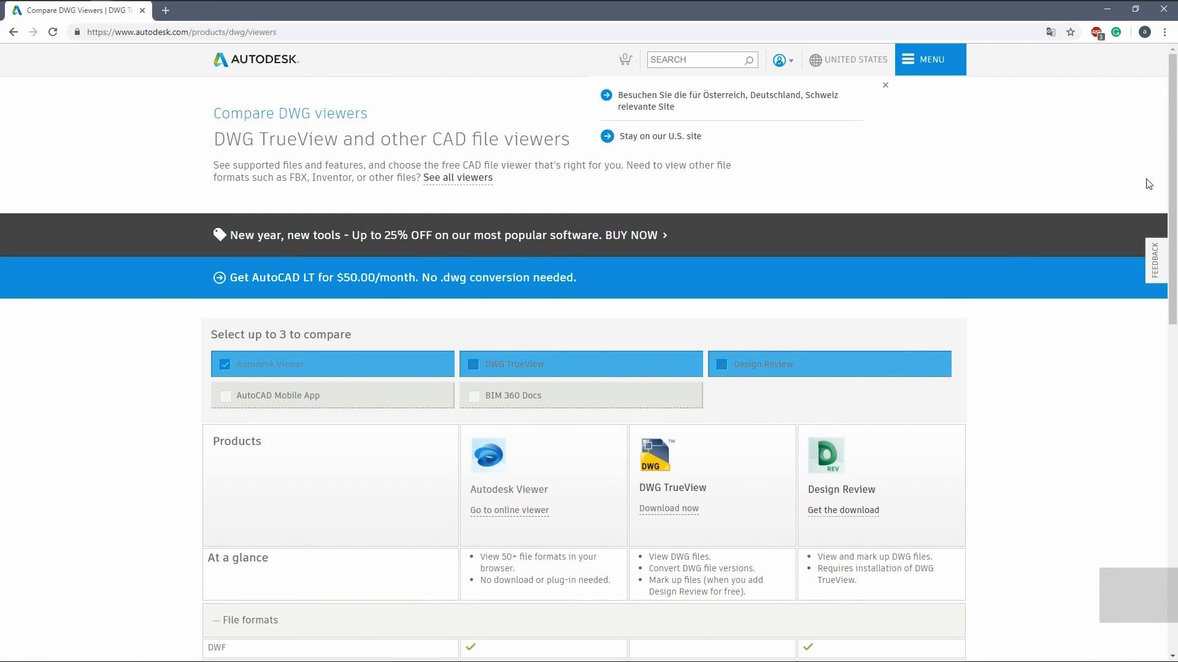
{"action": "left_click_drag", "start_coordinate": [1172, 177], "coordinate": [1165, 237]}
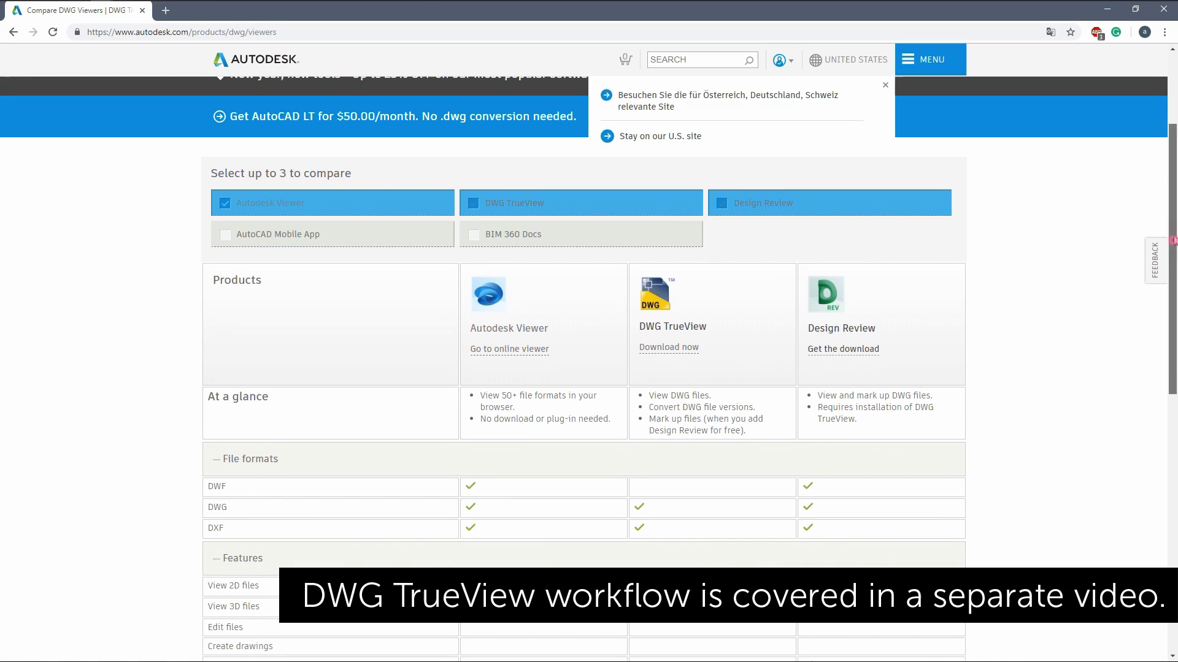
{"action": "scroll", "coordinate": [825, 337], "scroll_direction": "up", "scroll_amount": 2}
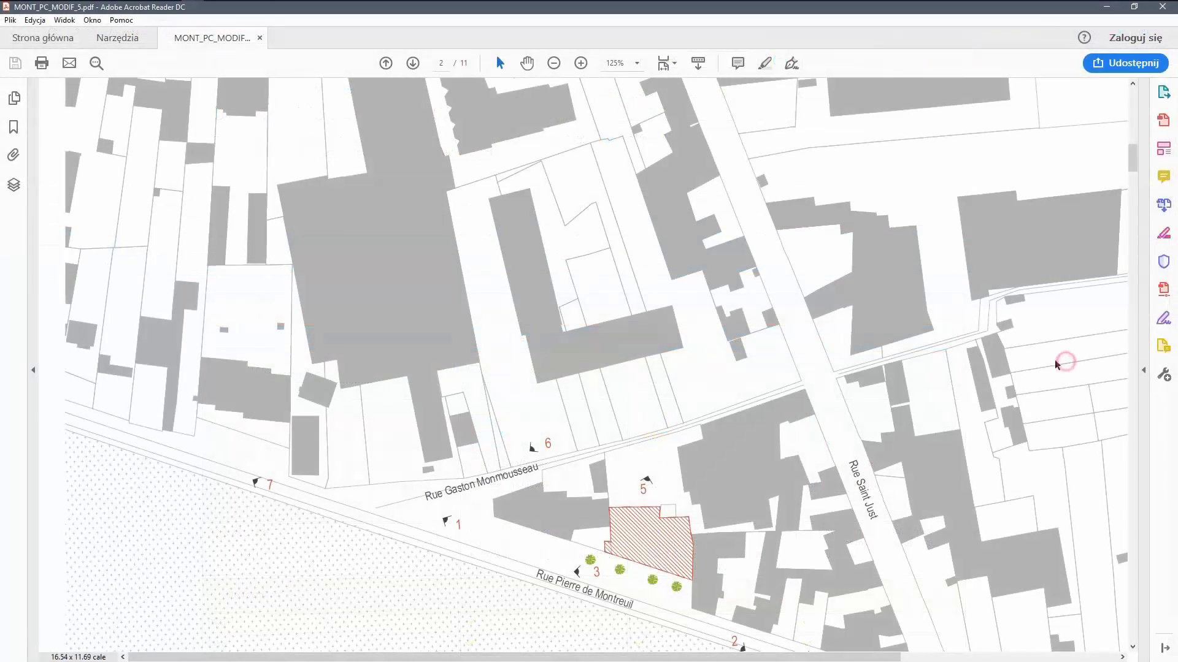
Step: In Adobe Acrobat Reader, examine MONT_PC_MODIF_5.pdf from the site plan on page 2 to an enlarged building section on page 7
{"action": "scroll", "coordinate": [1032, 313], "scroll_direction": "down", "scroll_amount": 3}
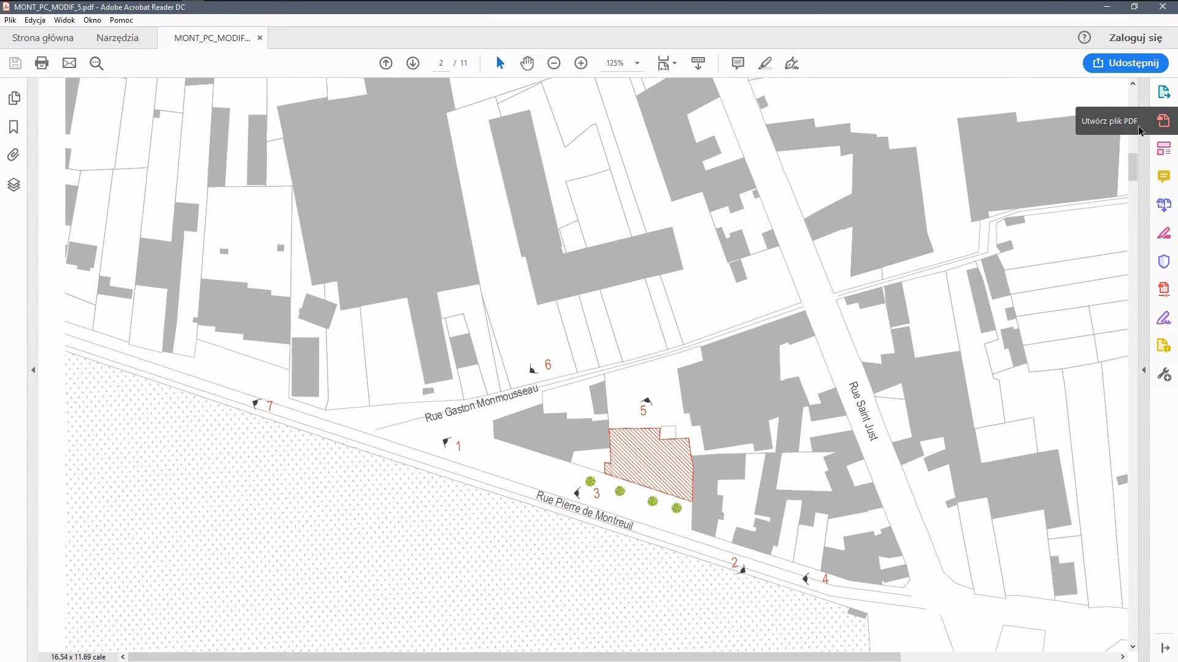
{"action": "left_click_drag", "start_coordinate": [1134, 172], "coordinate": [1132, 421]}
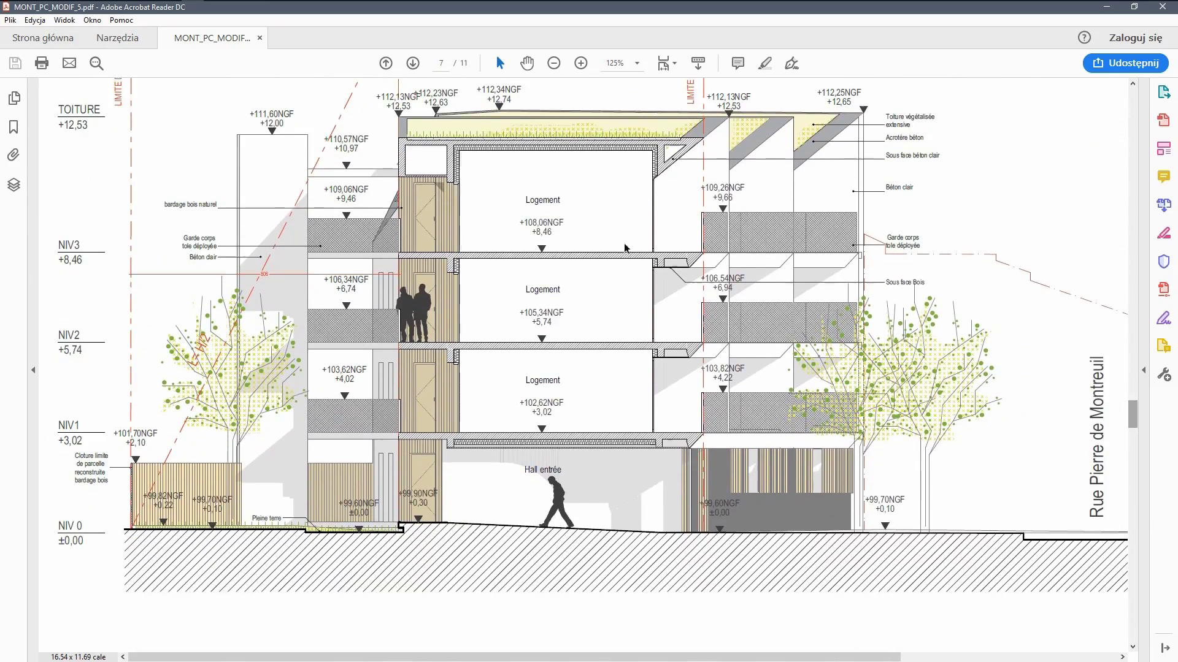
{"action": "left_click", "coordinate": [580, 64]}
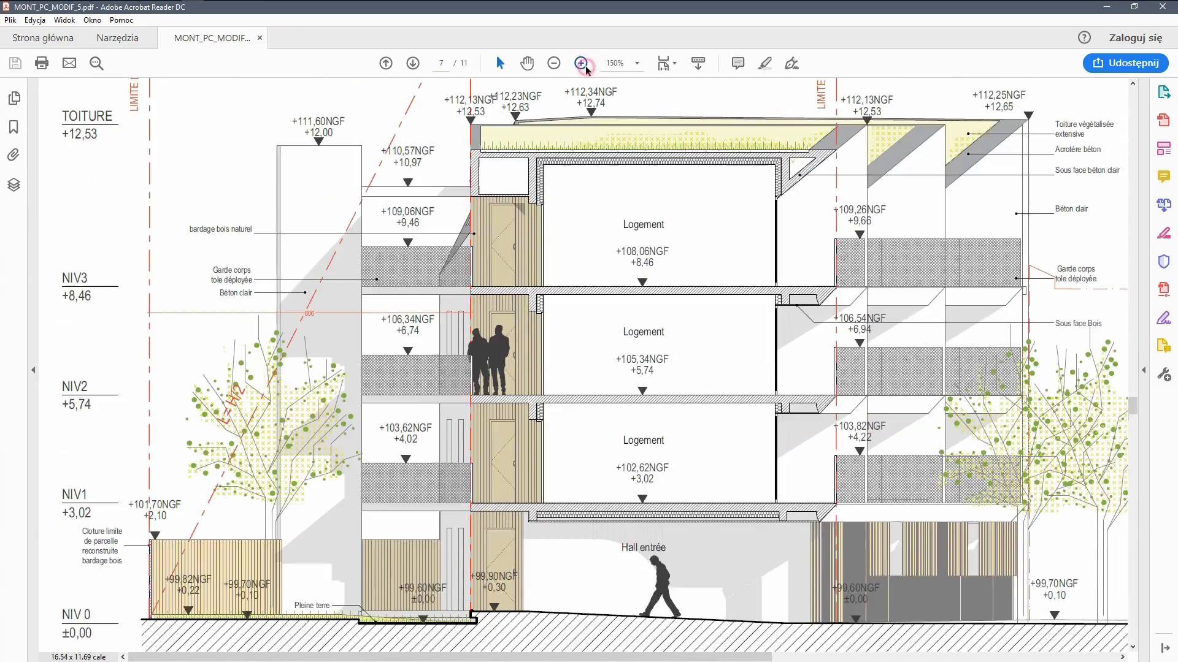
{"action": "left_click", "coordinate": [580, 63]}
{"action": "left_click", "coordinate": [581, 63]}
{"action": "mouse_move", "coordinate": [1108, 376]}
{"action": "left_mouse_down"}
{"action": "mouse_move", "coordinate": [1065, 377]}
{"action": "mouse_move", "coordinate": [565, 176]}
{"action": "left_mouse_up"}
{"action": "scroll", "coordinate": [565, 176], "scroll_direction": "down", "scroll_amount": 6}
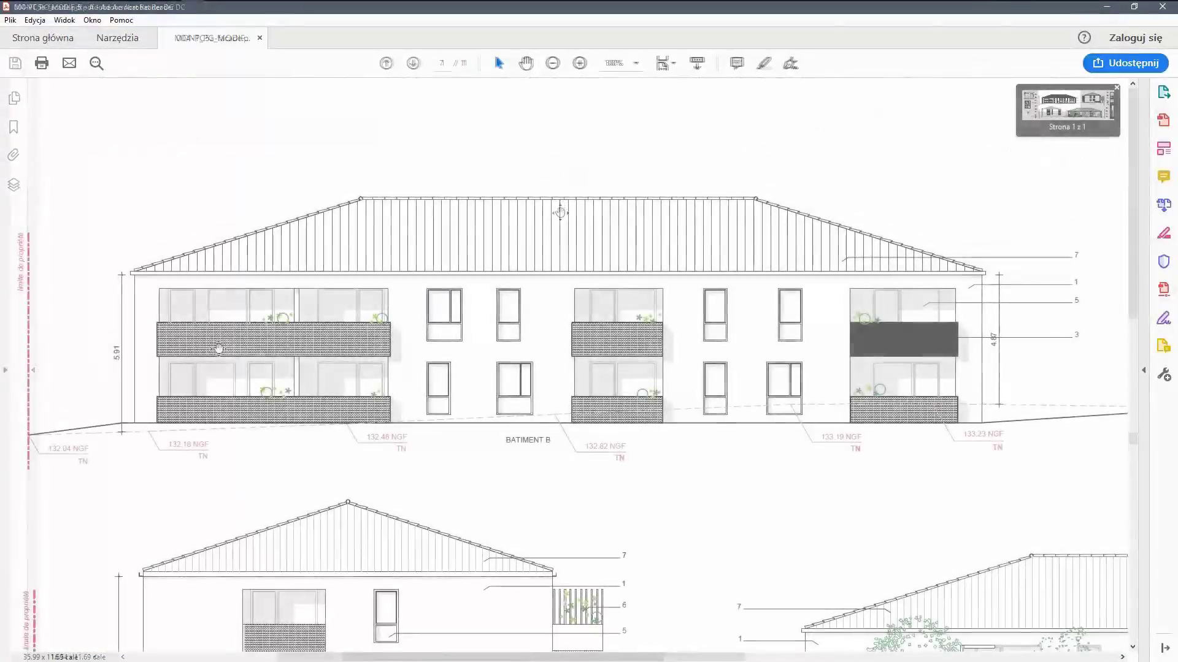
Step: Examine the façade elevations of Batiment B and Batiment A in 004-PC5a-facade.pdf
{"action": "scroll", "coordinate": [218, 348], "scroll_direction": "right", "scroll_amount": 10}
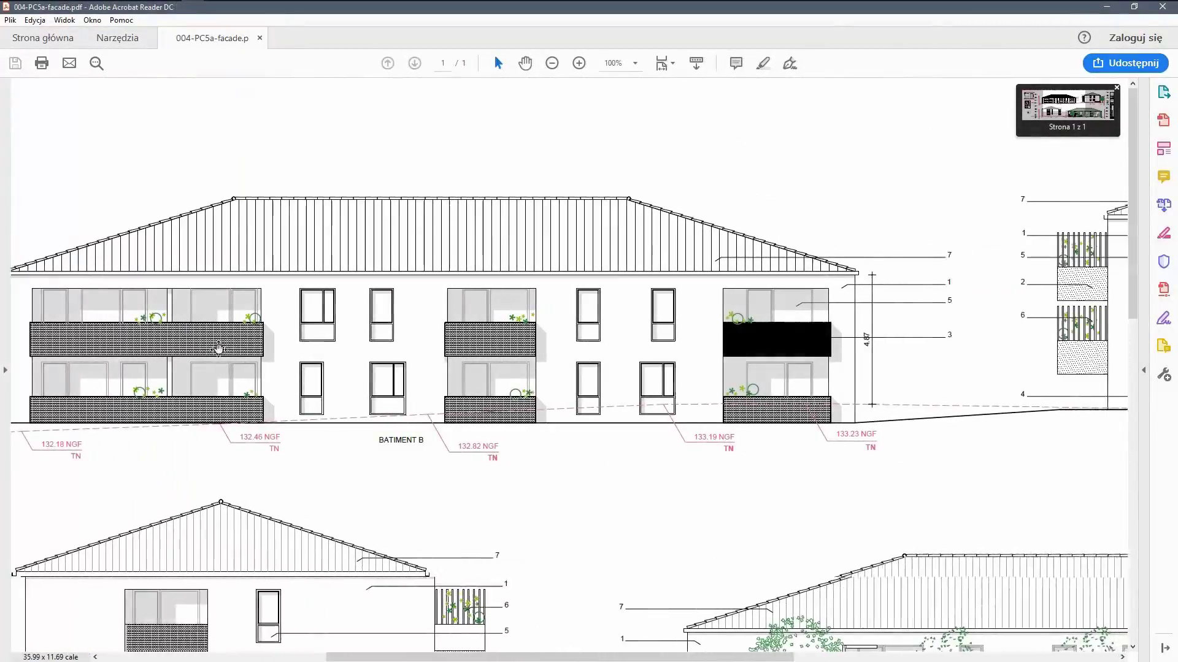
{"action": "scroll", "coordinate": [219, 349], "scroll_direction": "right", "scroll_amount": 3}
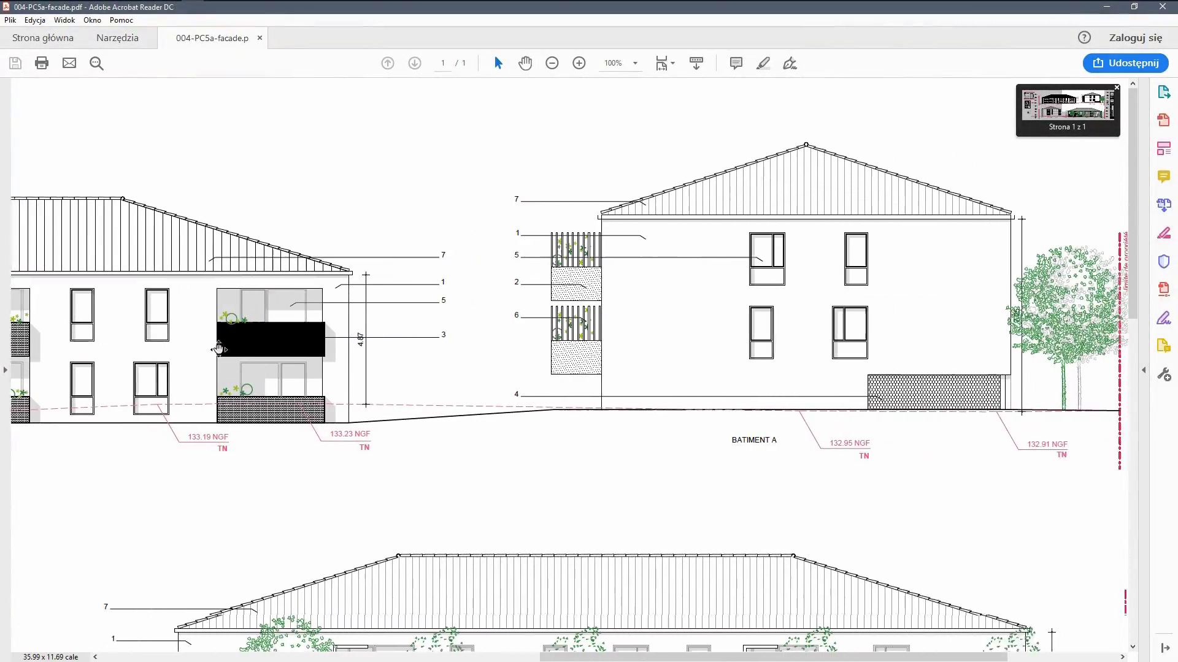
{"action": "scroll", "coordinate": [268, 398], "scroll_direction": "down", "scroll_amount": 3}
{"action": "scroll", "coordinate": [267, 405], "scroll_direction": "down", "scroll_amount": 4}
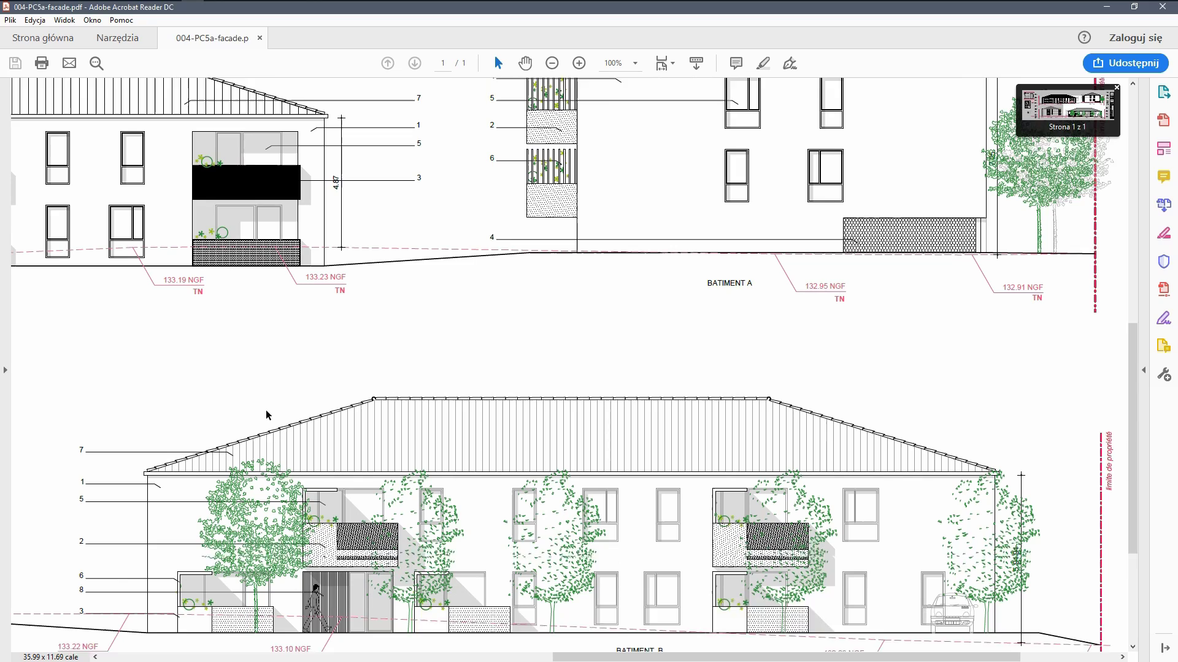
Step: Show the PDF's layers and hide lexa 0.05 gris couleur, lexa SERRURERIE, lexa SYMBOLES, lexa TEXTE 100 PRO and lexa TEXTE 200
{"action": "left_click", "coordinate": [4, 370]}
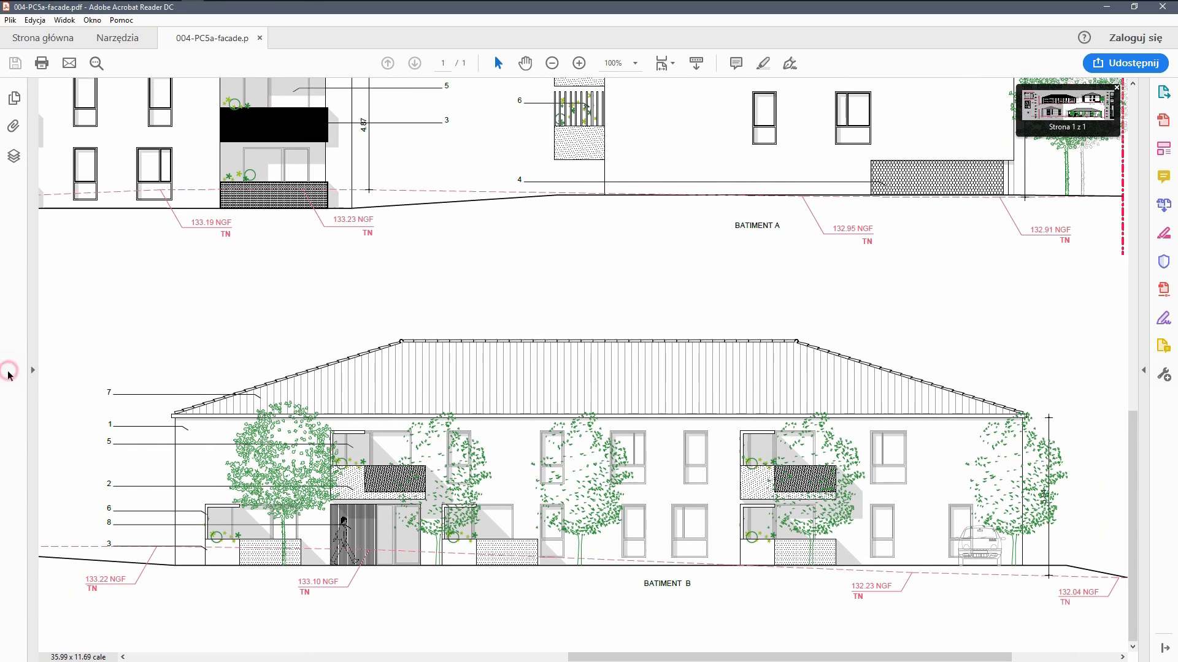
{"action": "left_click", "coordinate": [13, 157]}
{"action": "left_click", "coordinate": [38, 184]}
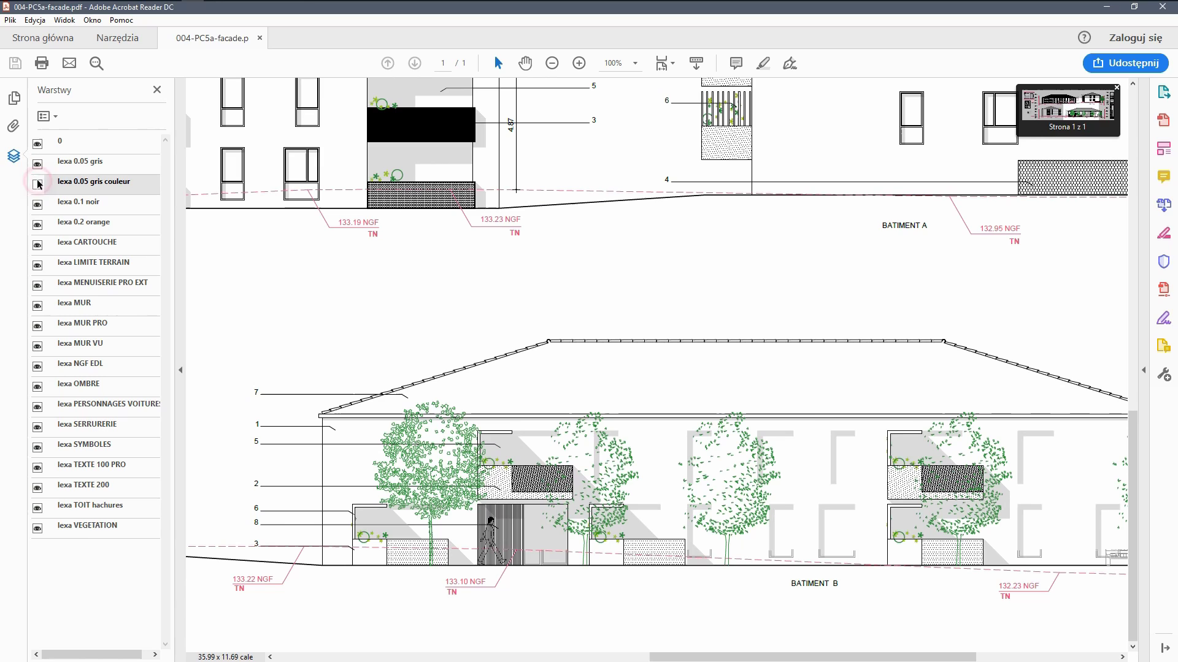
{"action": "left_click", "coordinate": [38, 428]}
{"action": "left_click", "coordinate": [37, 447]}
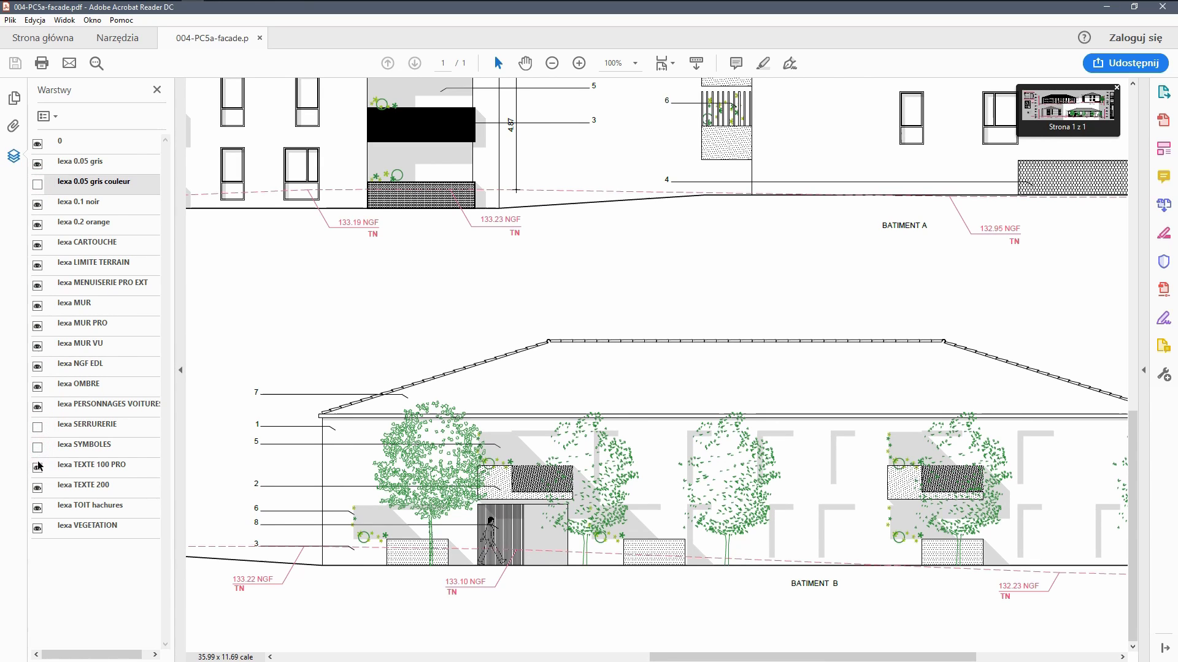
{"action": "left_click", "coordinate": [38, 468]}
{"action": "left_click", "coordinate": [38, 488]}
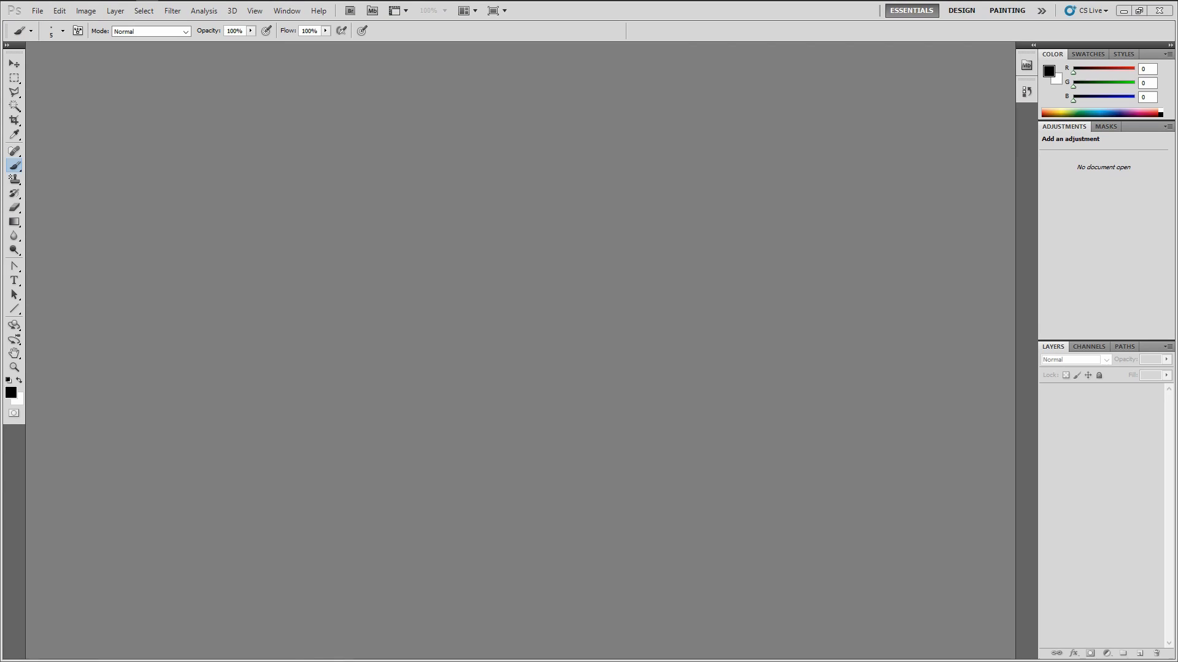
Step: In Photoshop, import the Drawing_01_Ground_Floor PDF page at 200 pixels/inch, trying 300 and 150 before settling on that resolution
{"action": "left_click_drag", "start_coordinate": [31, 398], "coordinate": [560, 277]}
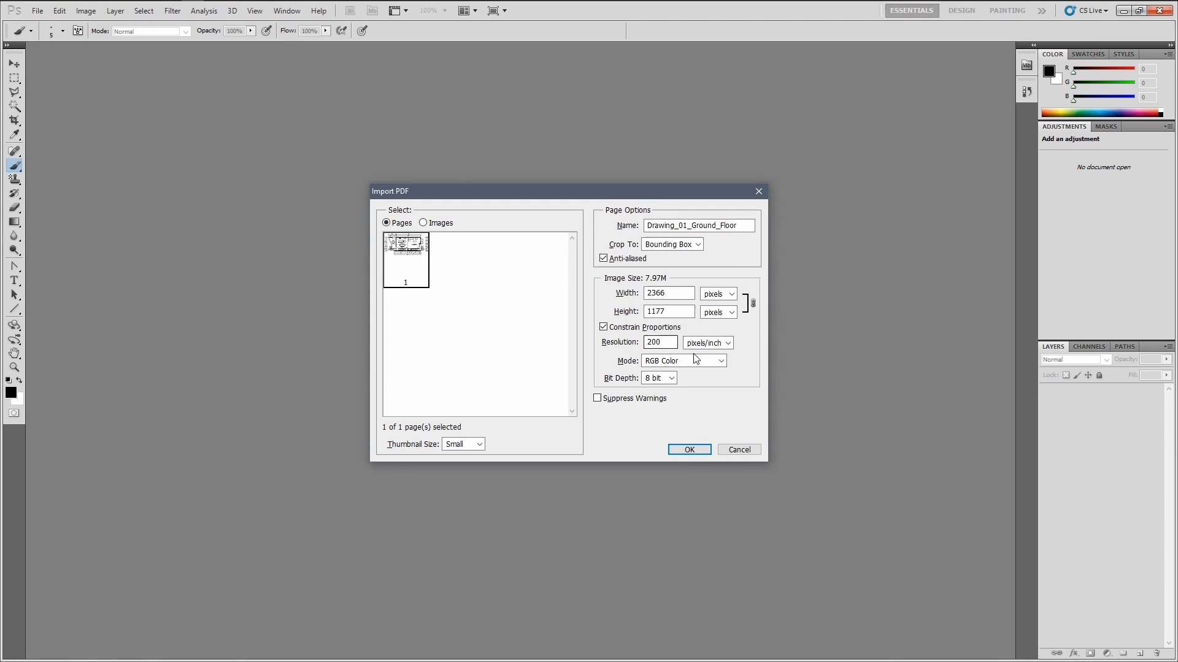
{"action": "left_click_drag", "start_coordinate": [674, 343], "coordinate": [624, 340]}
{"action": "type", "text": "300"}
{"action": "left_click_drag", "start_coordinate": [668, 343], "coordinate": [632, 345]}
{"action": "type", "text": "150"}
{"action": "key", "text": "BackSpace"}
{"action": "key", "text": "BackSpace"}
{"action": "key", "text": "BackSpace"}
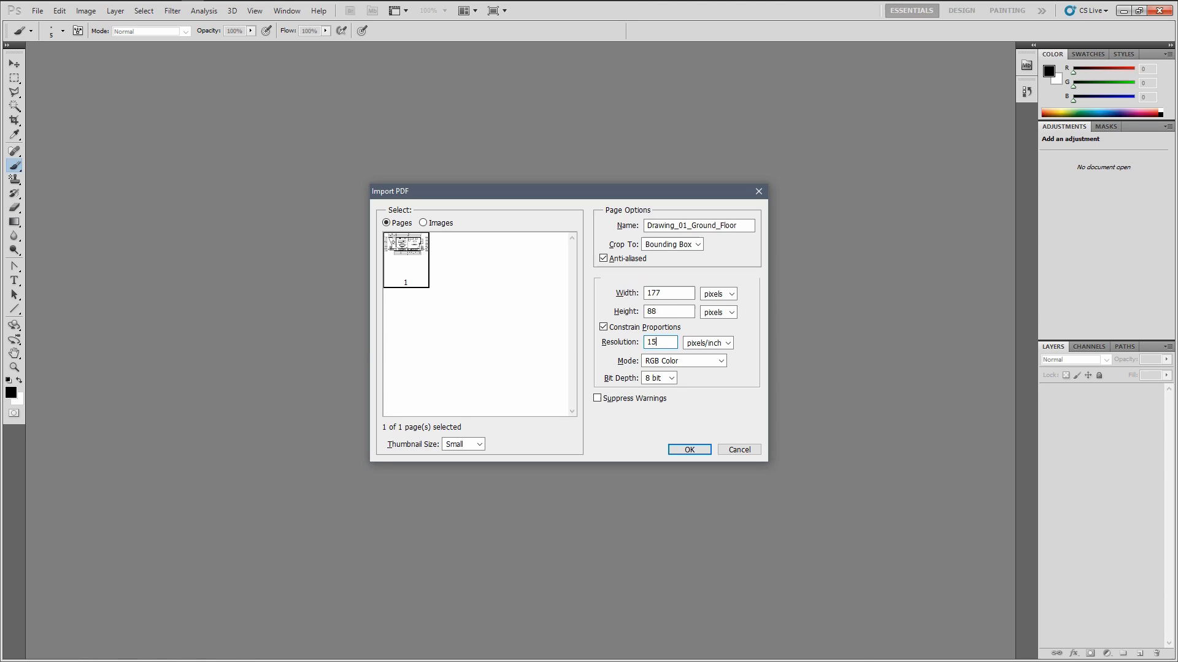
{"action": "type", "text": "200"}
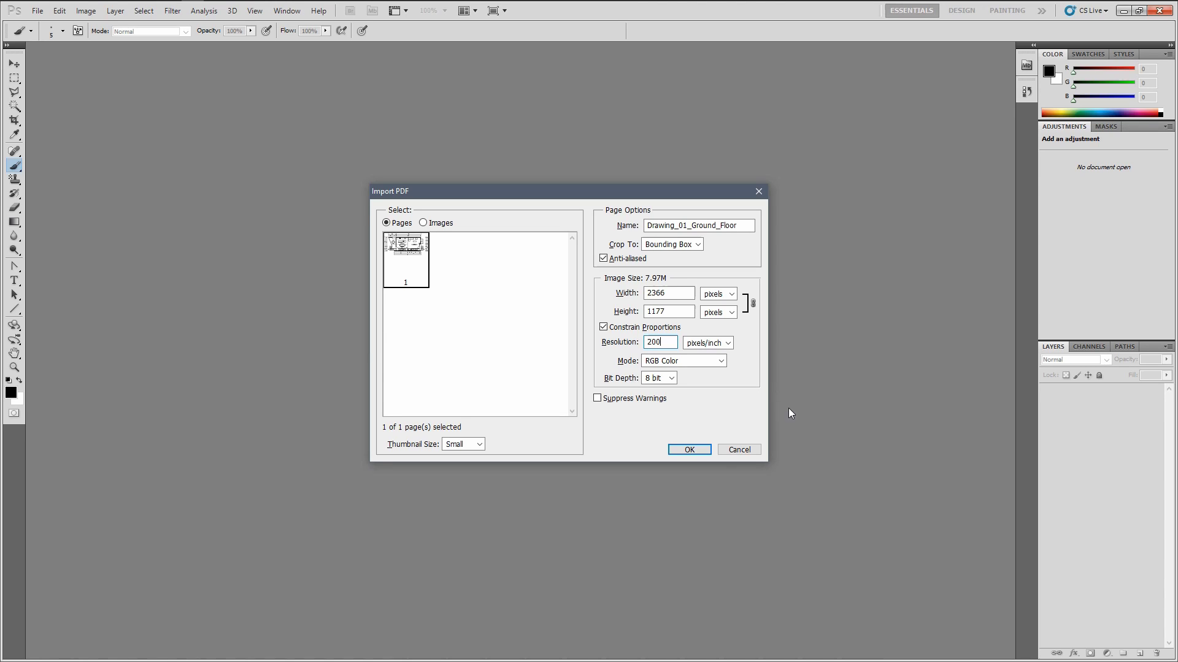
{"action": "left_click", "coordinate": [687, 450]}
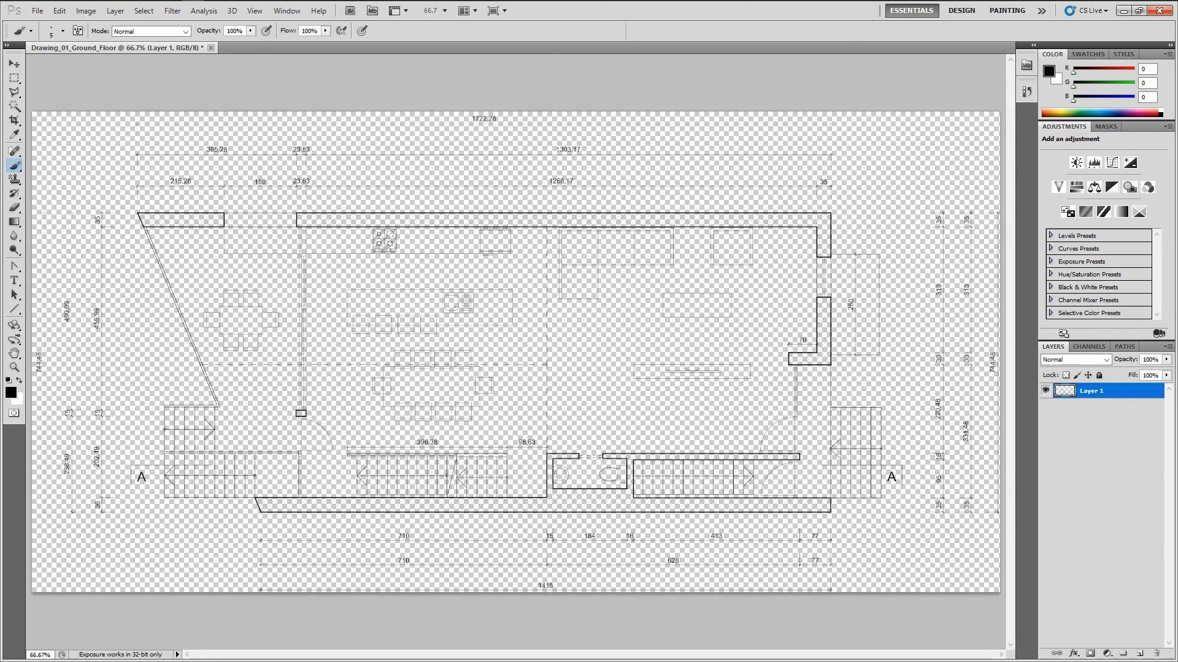
Step: Create a white background beneath the floor plan by filling a duplicate of Layer 1 and placing it below the original
{"action": "key", "text": "x"}
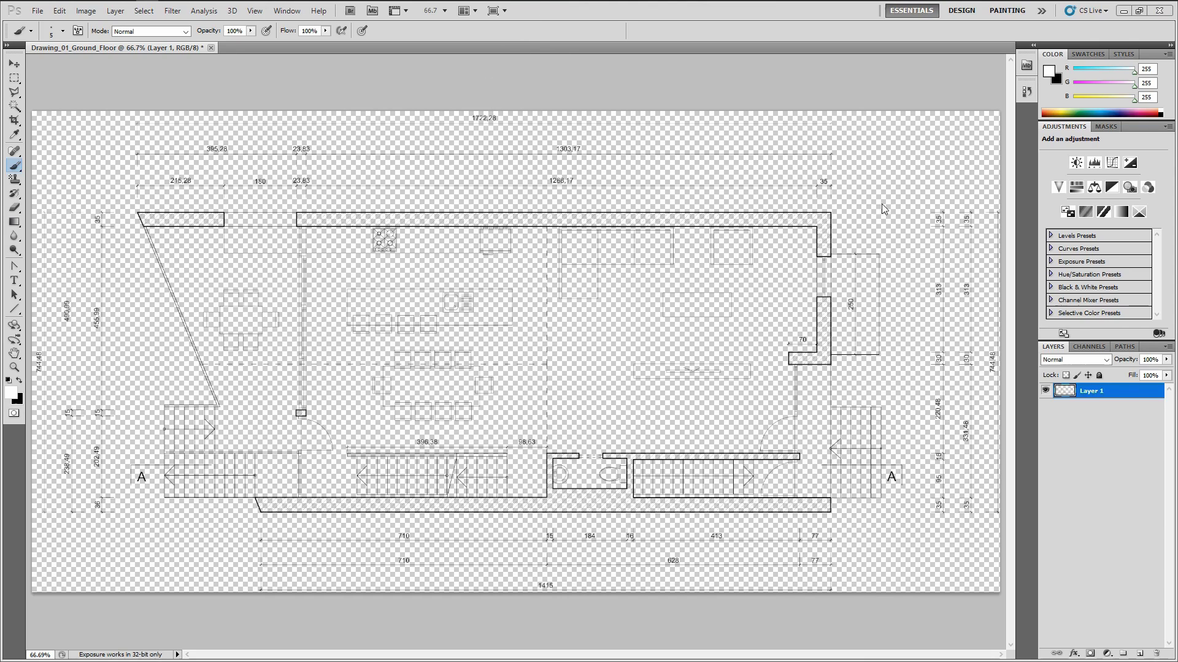
{"action": "left_click", "coordinate": [1117, 399]}
{"action": "right_click", "coordinate": [1116, 392]}
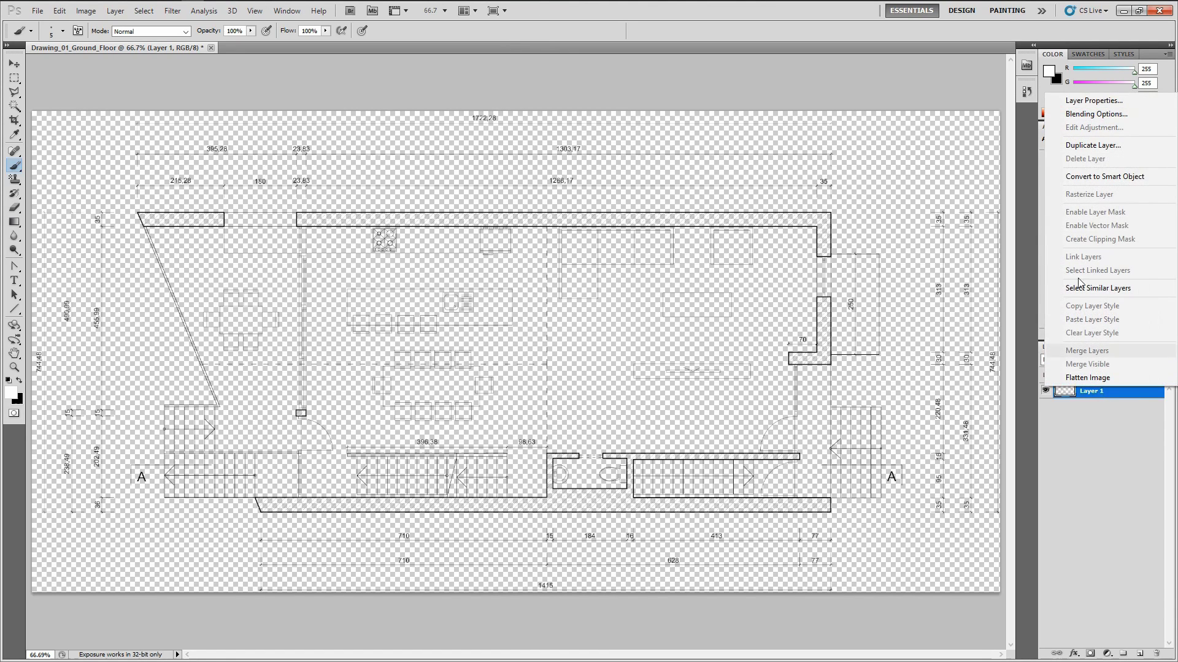
{"action": "left_click", "coordinate": [1101, 146]}
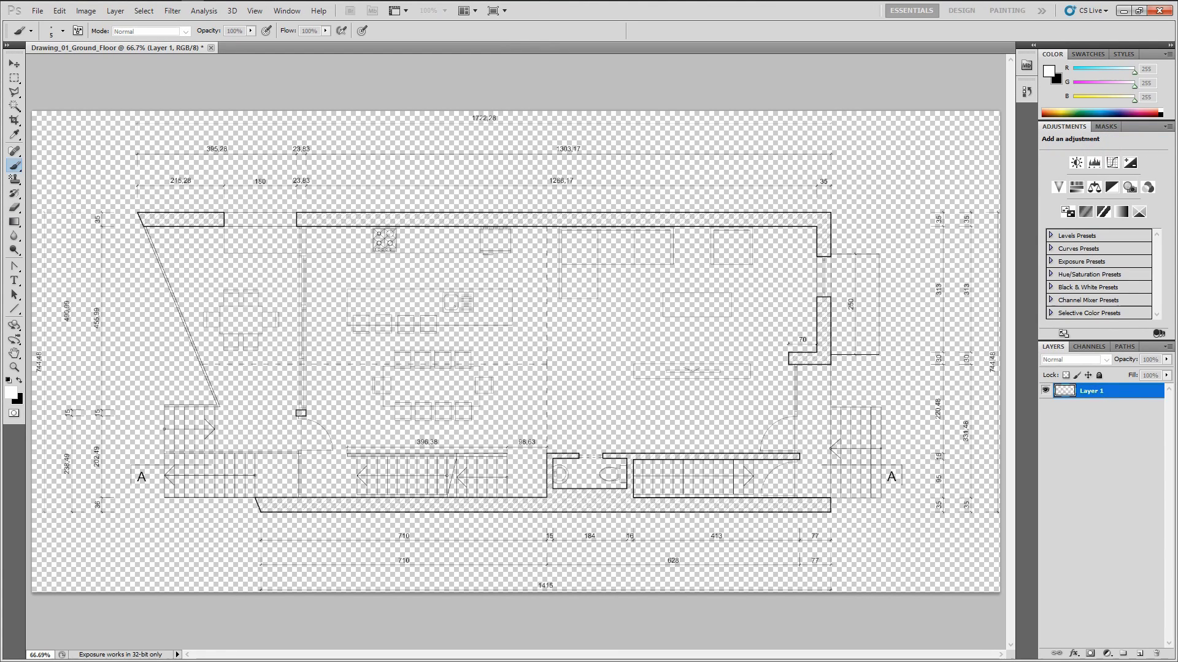
{"action": "left_click", "coordinate": [774, 386]}
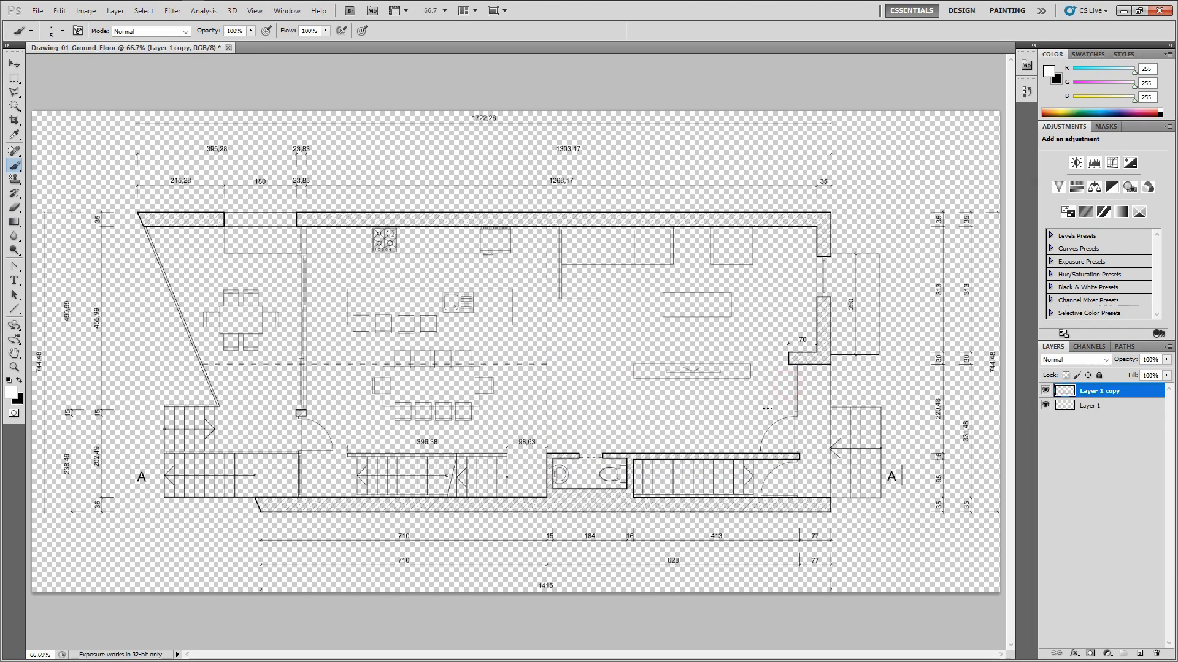
{"action": "key", "text": "alt+BackSpace"}
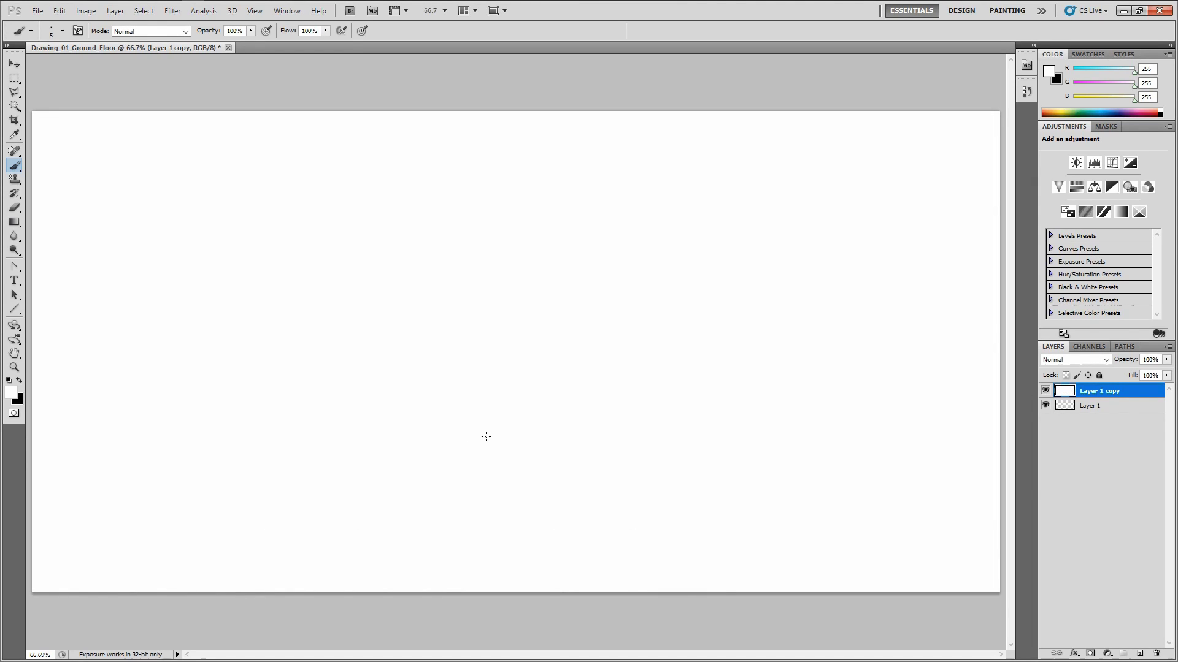
{"action": "left_click_drag", "start_coordinate": [1091, 391], "coordinate": [1093, 409]}
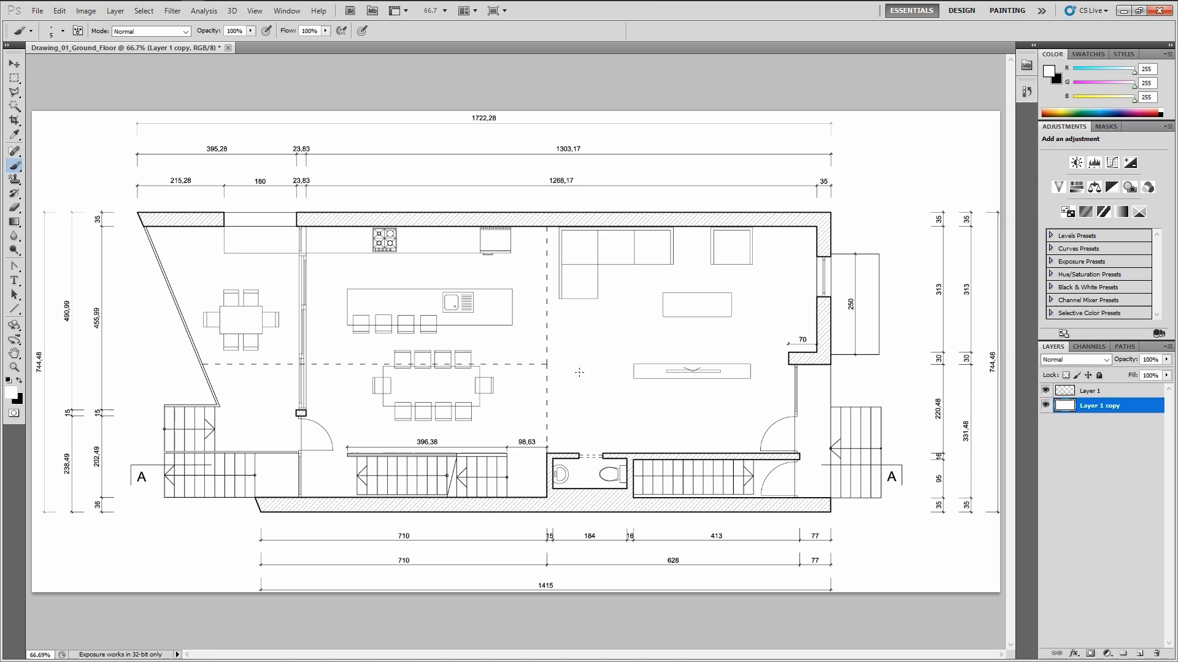
Step: Enlarge the canvas in both directions, setting its width to 110 percent, and fill the whole background layer with white
{"action": "scroll", "coordinate": [565, 379], "scroll_direction": "down", "scroll_amount": 1, "text": "alt"}
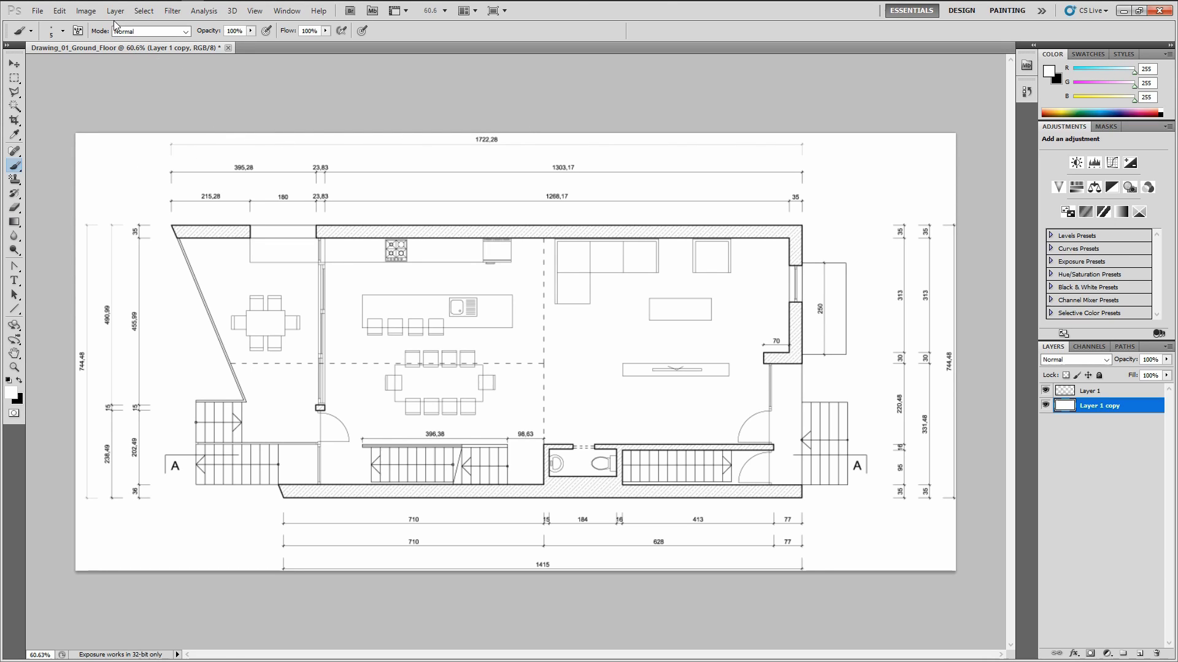
{"action": "left_click", "coordinate": [86, 10]}
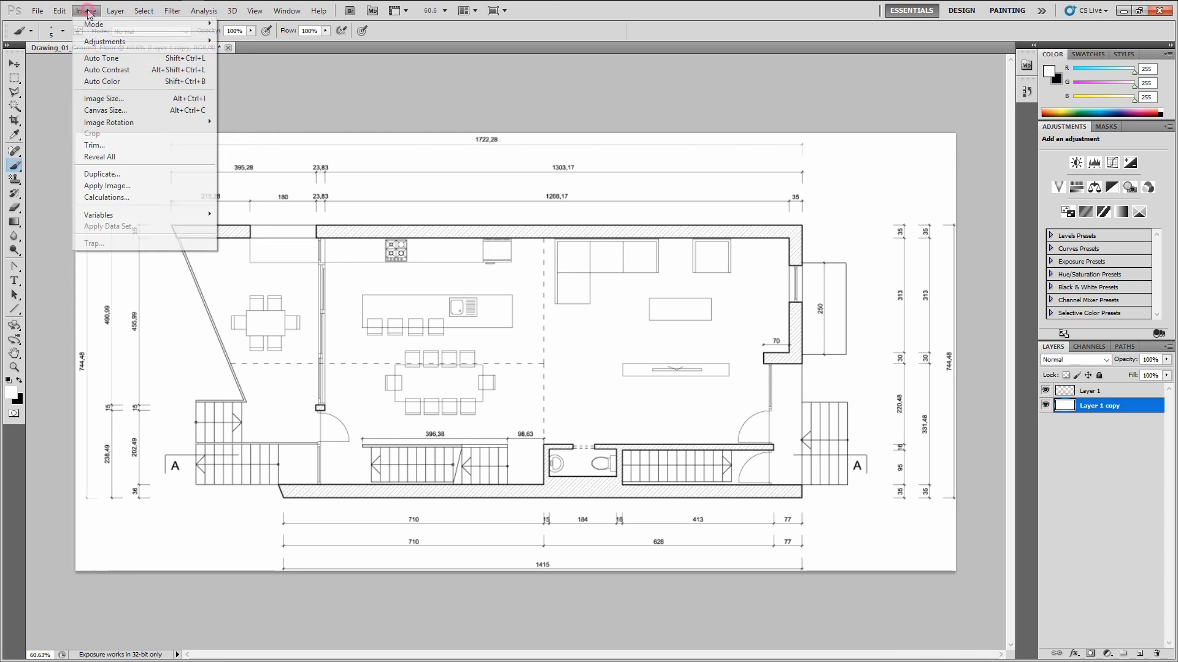
{"action": "left_click", "coordinate": [114, 110]}
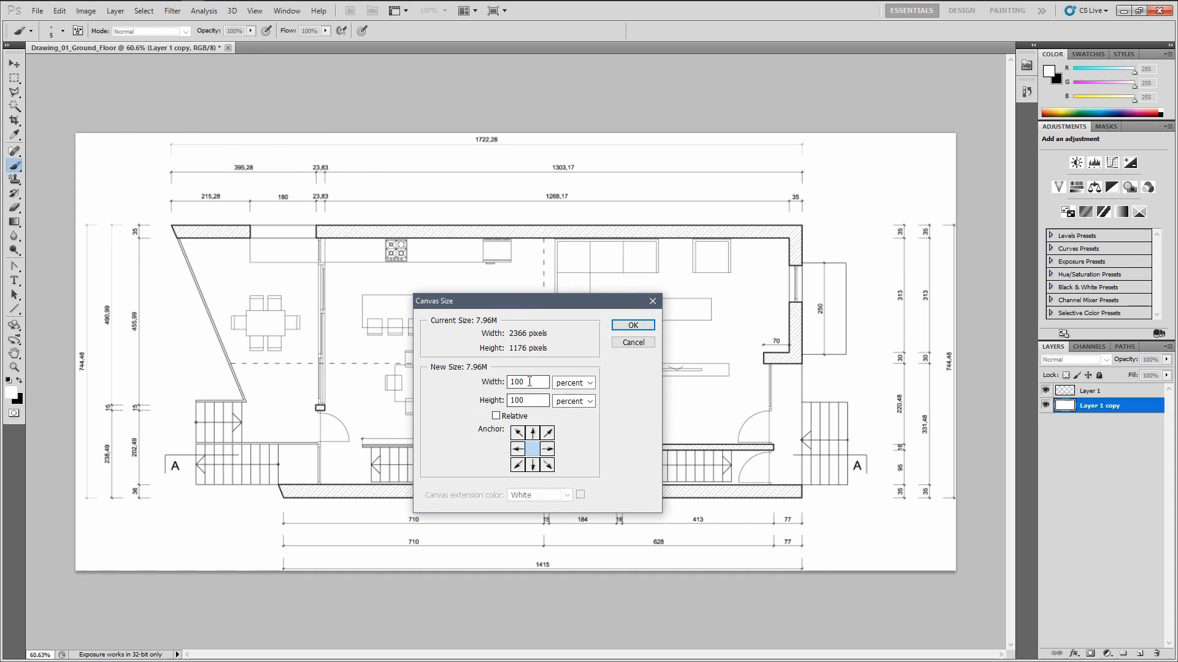
{"action": "double_click", "coordinate": [530, 382]}
{"action": "type", "text": "110"}
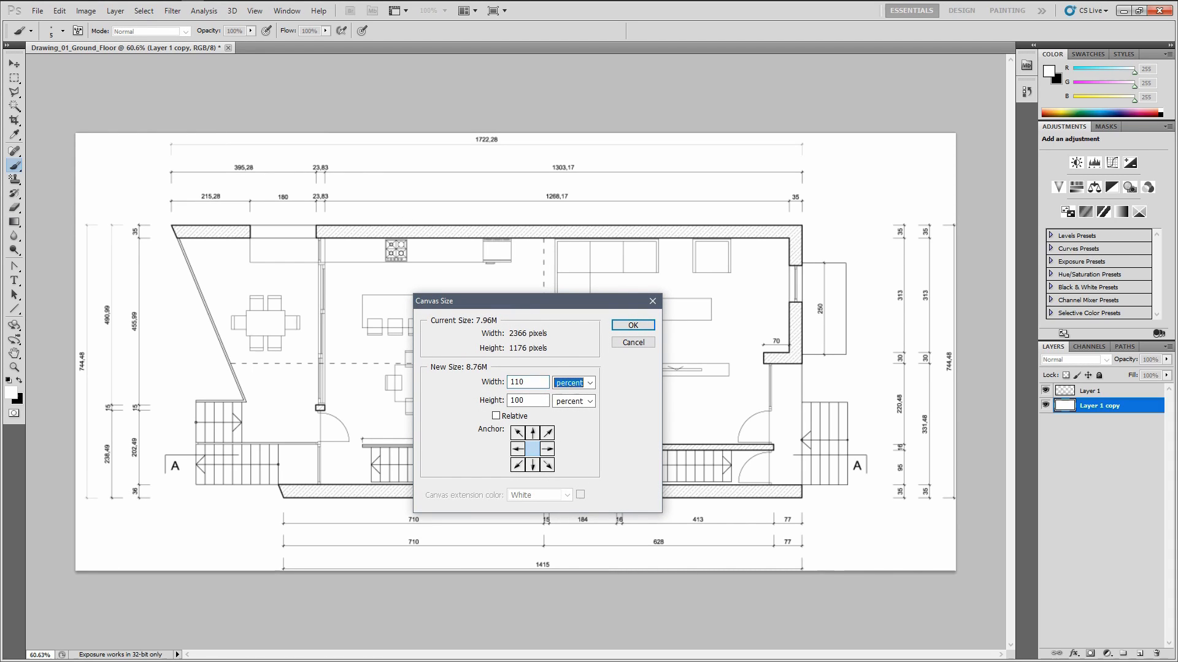
{"action": "key", "text": "Tab"}
{"action": "key", "text": "Return"}
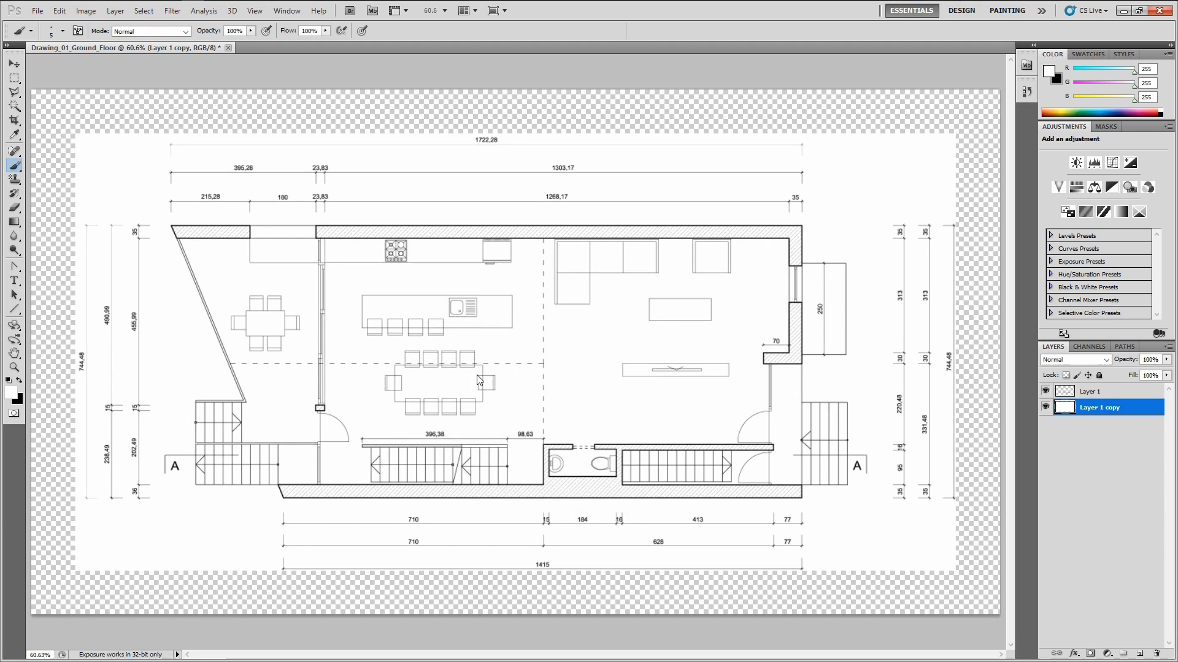
{"action": "key", "text": "alt+BackSpace"}
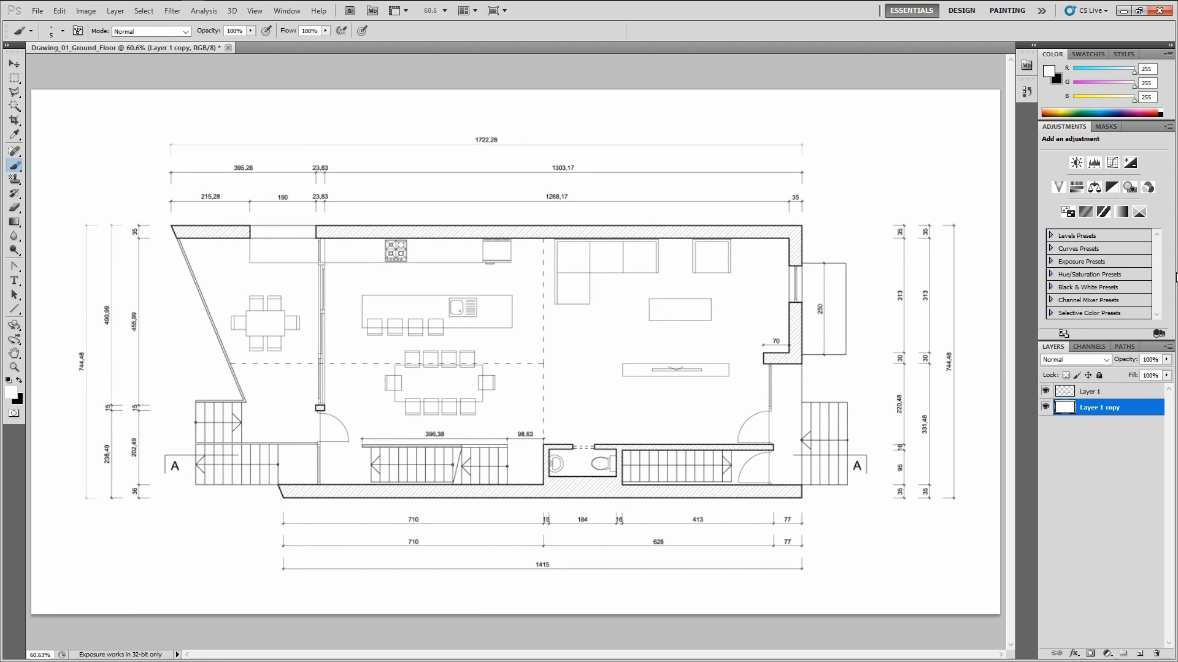
{"action": "scroll", "coordinate": [519, 348], "scroll_direction": "down", "scroll_amount": 1, "text": "alt"}
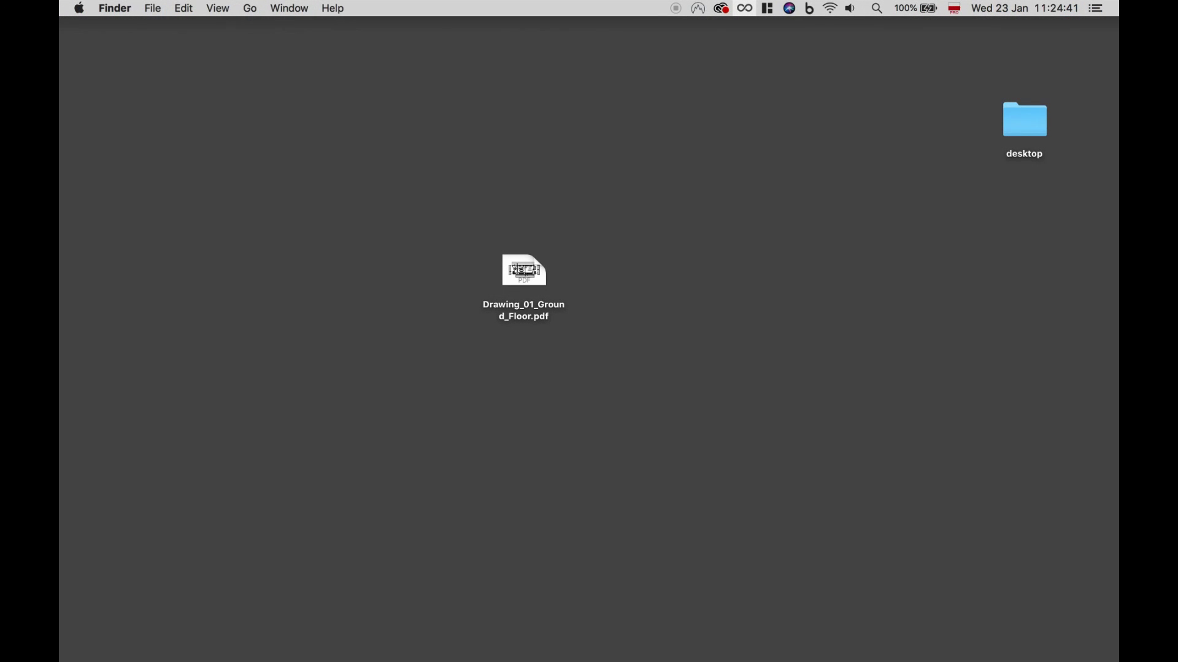
Step: On the Mac, open Drawing_01_Ground_Floor.pdf in Preview, export it to the Desktop as a JPEG at 150 pixels/inch, and close it
{"action": "double_click", "coordinate": [525, 277]}
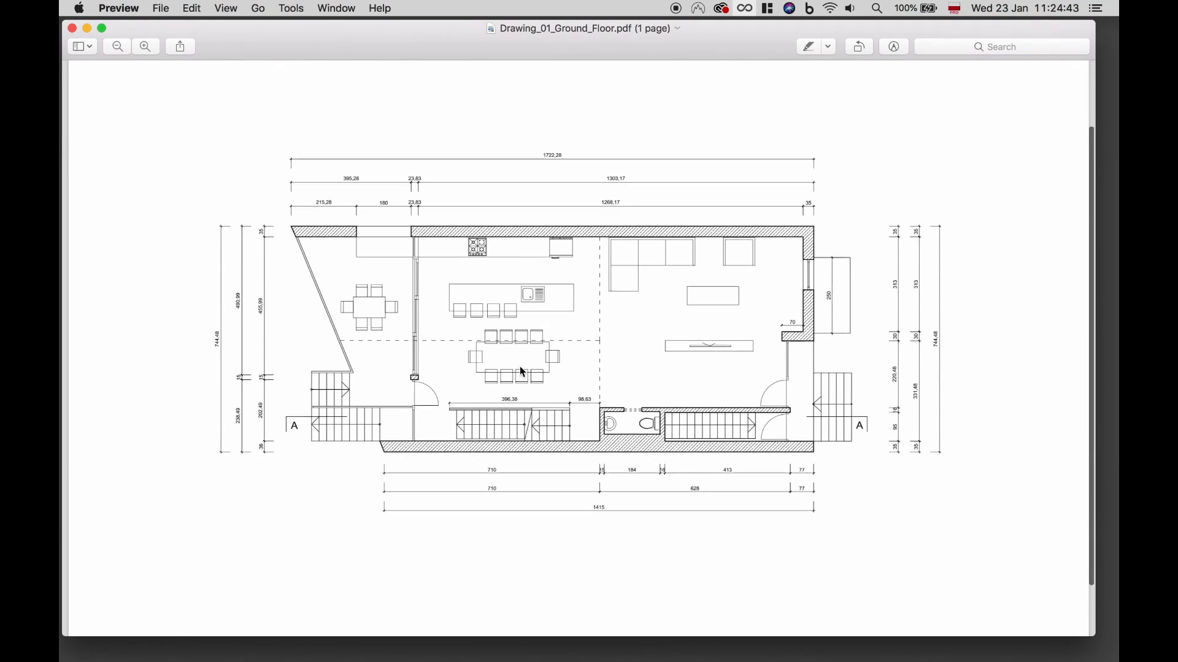
{"action": "scroll", "coordinate": [520, 371], "scroll_direction": "up", "scroll_amount": 1}
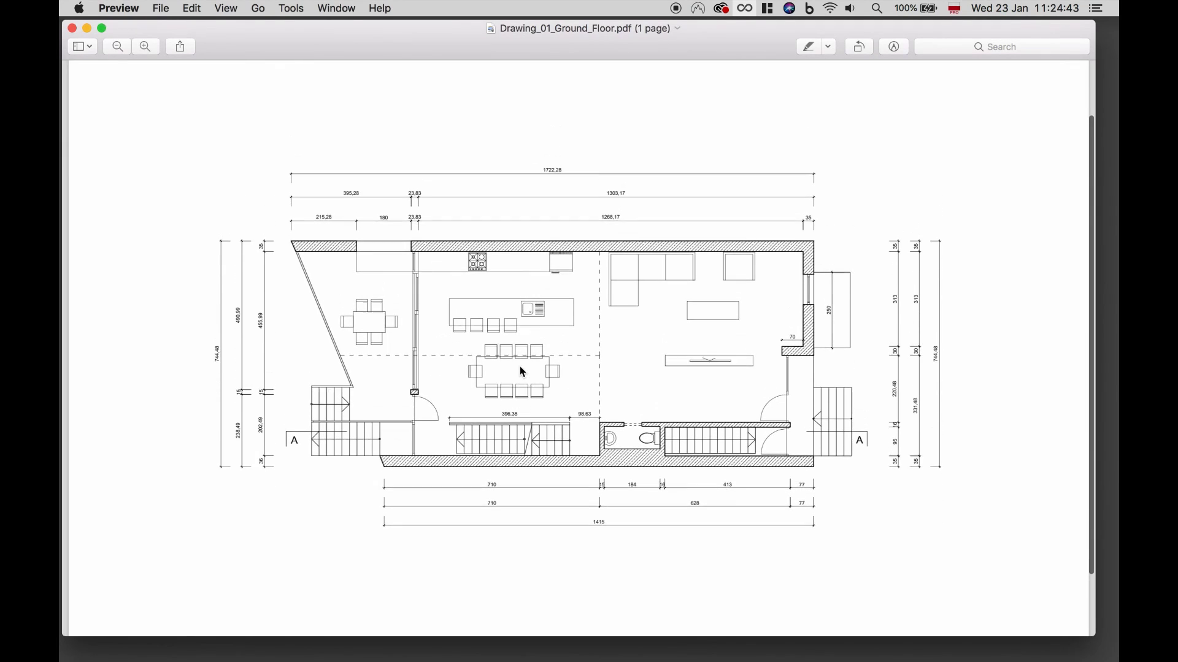
{"action": "left_click", "coordinate": [161, 10]}
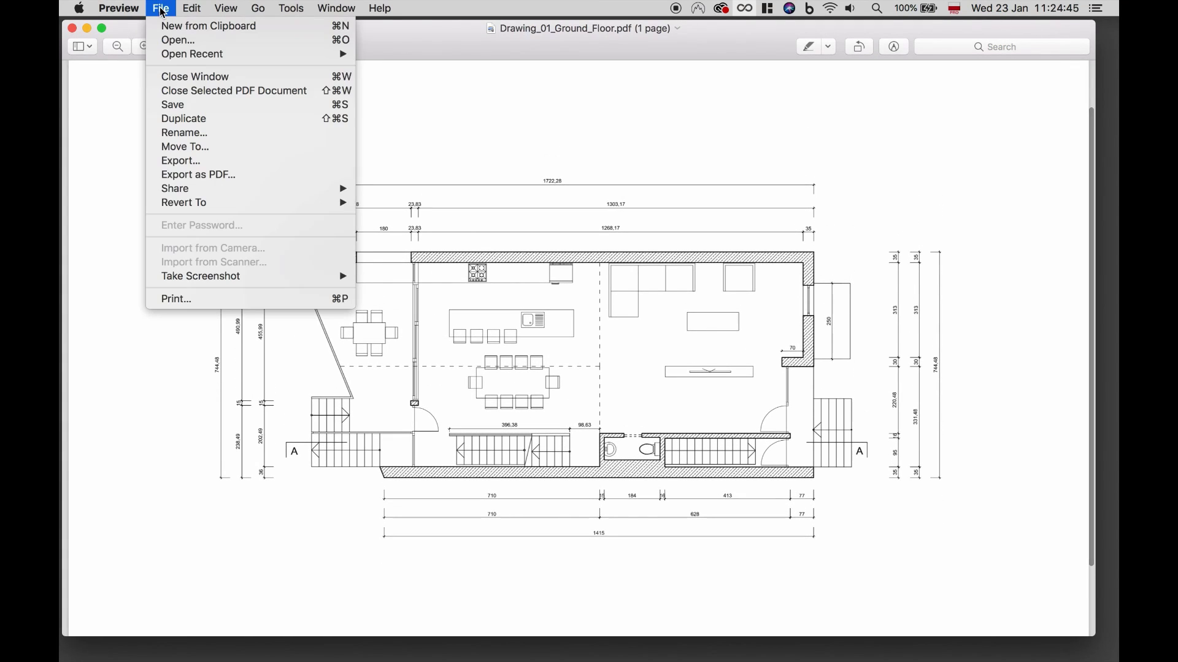
{"action": "left_click", "coordinate": [195, 162]}
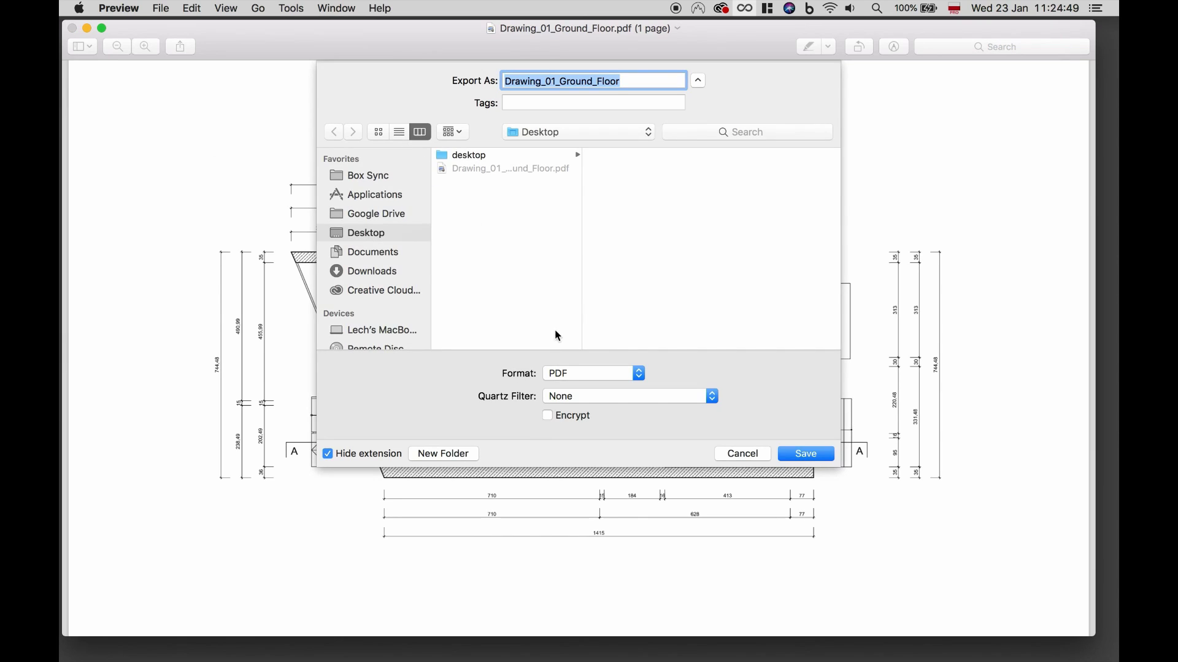
{"action": "left_click", "coordinate": [565, 381]}
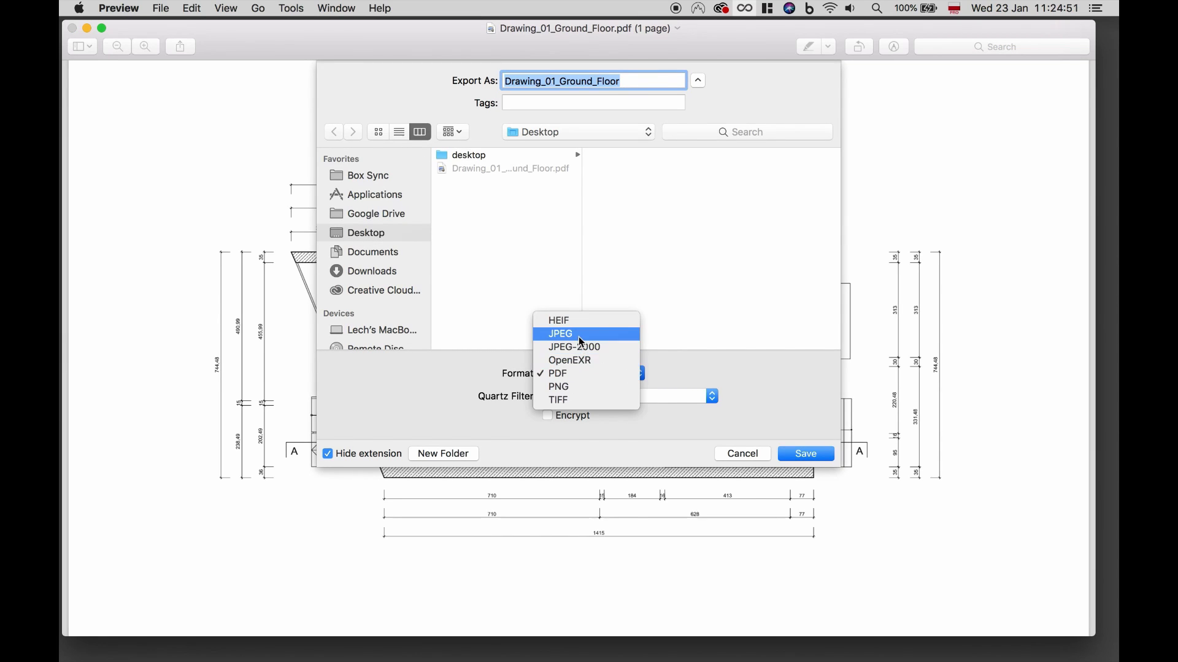
{"action": "left_click", "coordinate": [561, 334]}
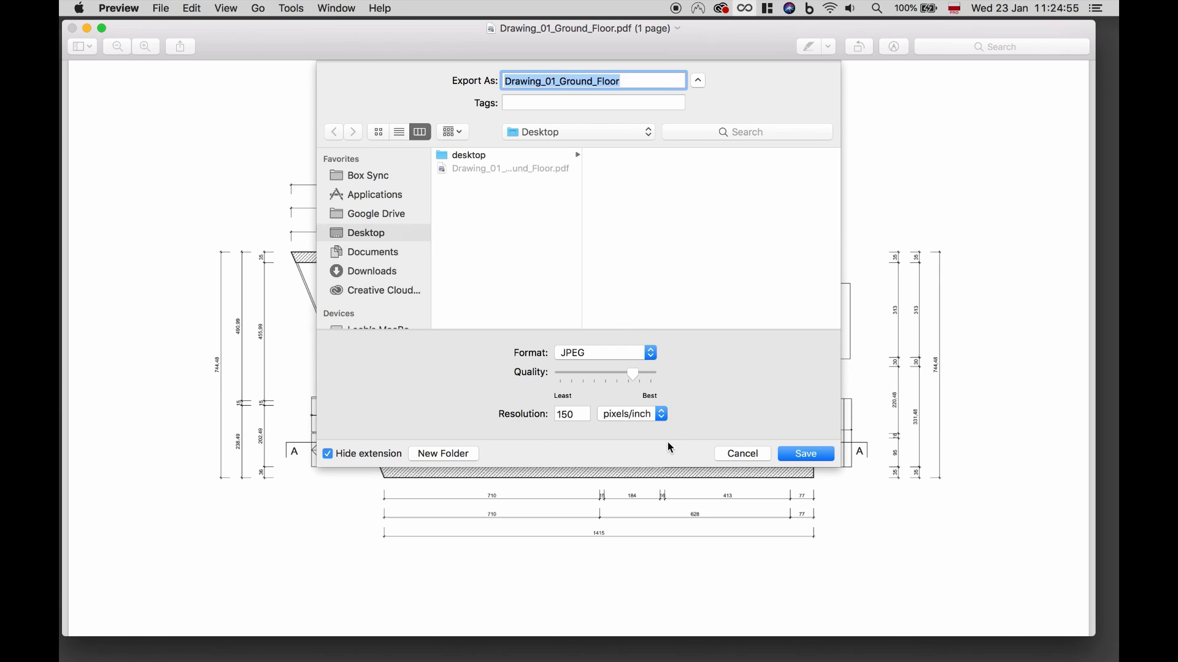
{"action": "left_click", "coordinate": [825, 455]}
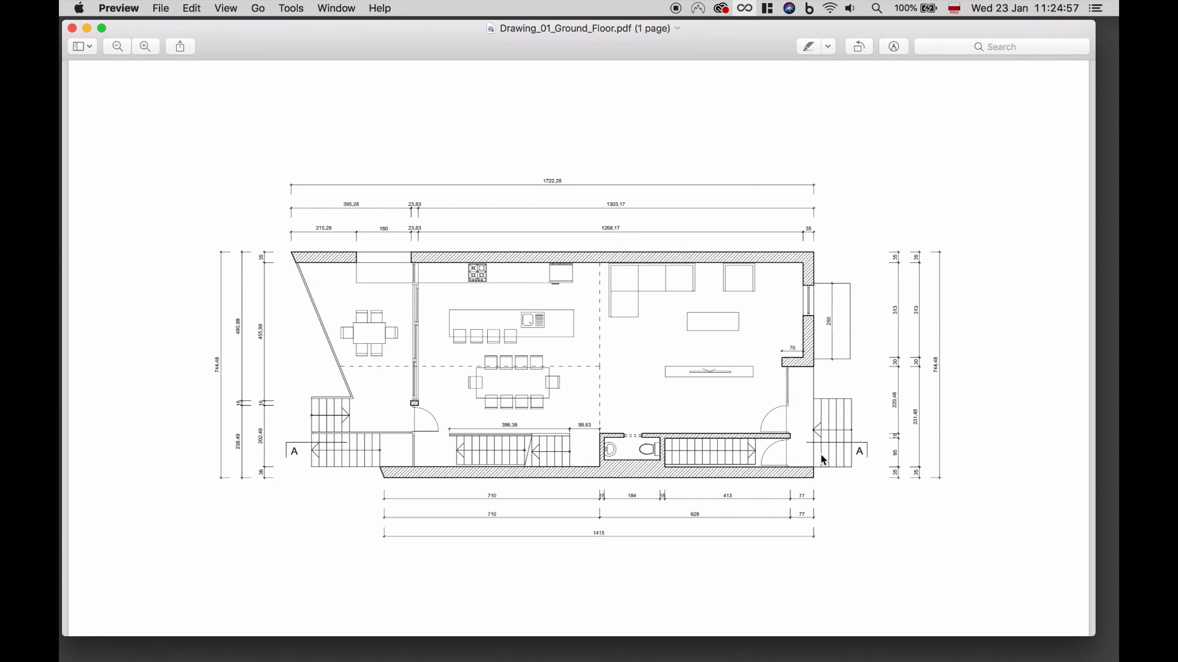
{"action": "left_click", "coordinate": [72, 28]}
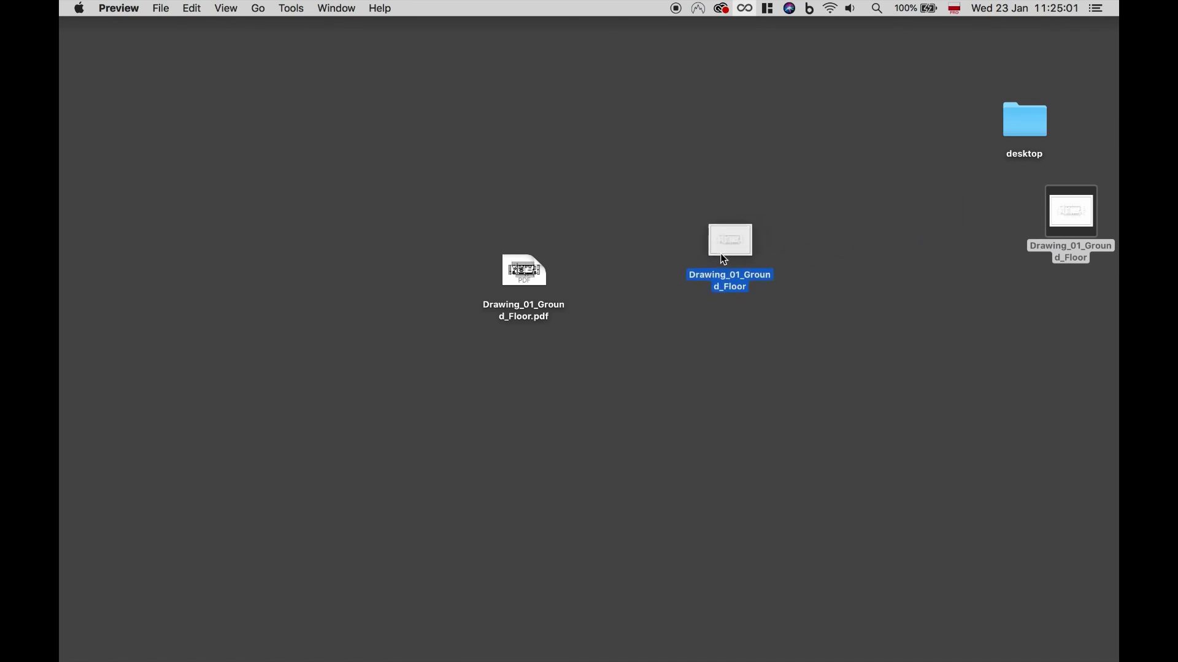
Step: Open the exported Drawing_01_Ground_Floor JPEG and examine the legibility of its dimensions and rooms up close
{"action": "double_click", "coordinate": [688, 275]}
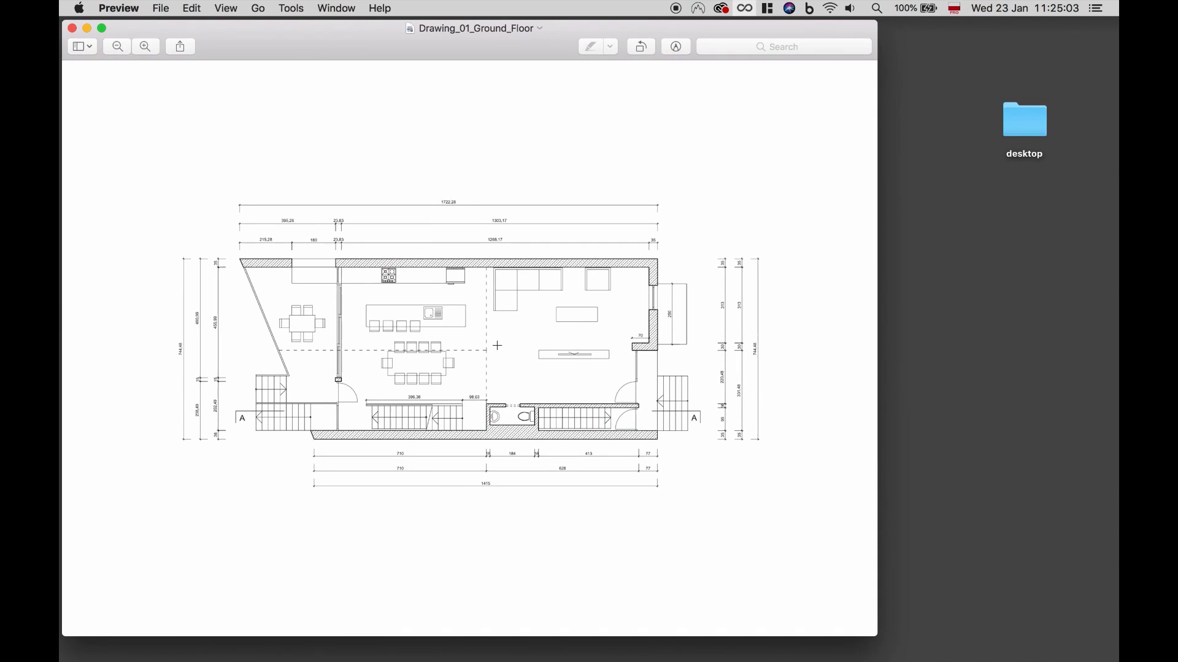
{"action": "scroll", "coordinate": [497, 345], "scroll_direction": "up", "scroll_amount": 5, "text": "ctrl"}
{"action": "scroll", "coordinate": [496, 345], "scroll_direction": "left", "scroll_amount": 2}
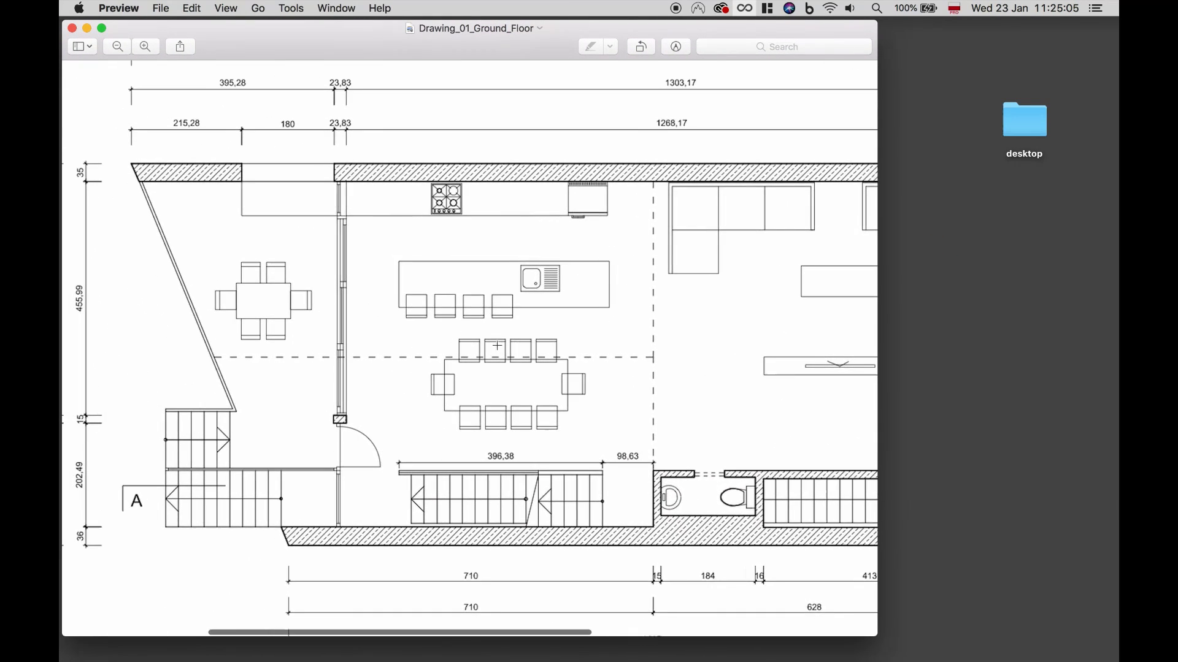
{"action": "scroll", "coordinate": [497, 345], "scroll_direction": "down", "scroll_amount": 3, "text": "ctrl"}
{"action": "scroll", "coordinate": [496, 345], "scroll_direction": "right", "scroll_amount": 5}
{"action": "scroll", "coordinate": [497, 346], "scroll_direction": "up", "scroll_amount": 3, "text": "ctrl"}
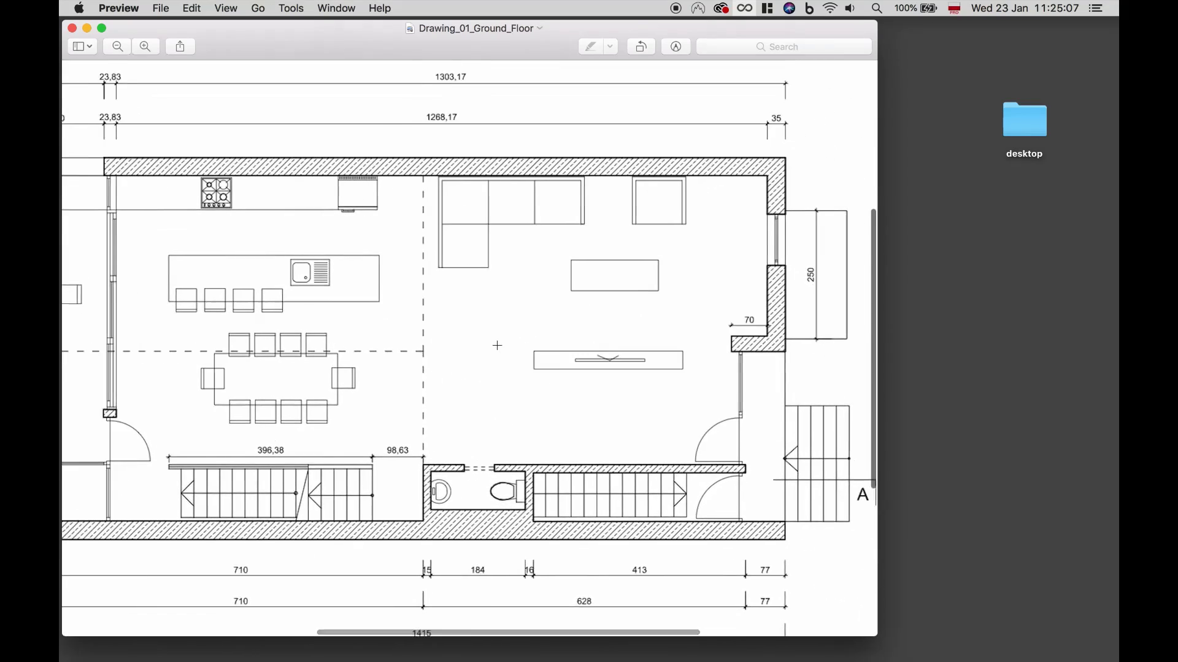
{"action": "scroll", "coordinate": [497, 345], "scroll_direction": "left", "scroll_amount": 2}
{"action": "scroll", "coordinate": [497, 345], "scroll_direction": "down", "scroll_amount": 1}
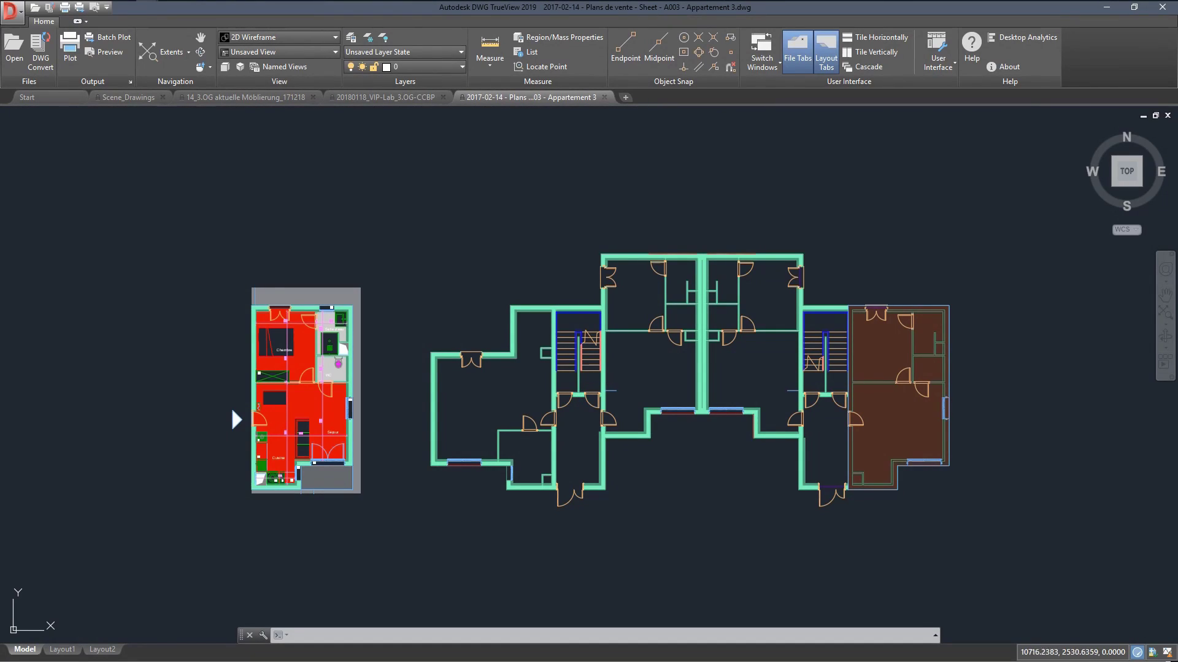
Step: In DWG TrueView, examine the red-filled apartment plan of the Appartement 3 drawing up close, including its Chambre and Cuisine
{"action": "scroll", "coordinate": [569, 378], "scroll_direction": "up", "scroll_amount": 3}
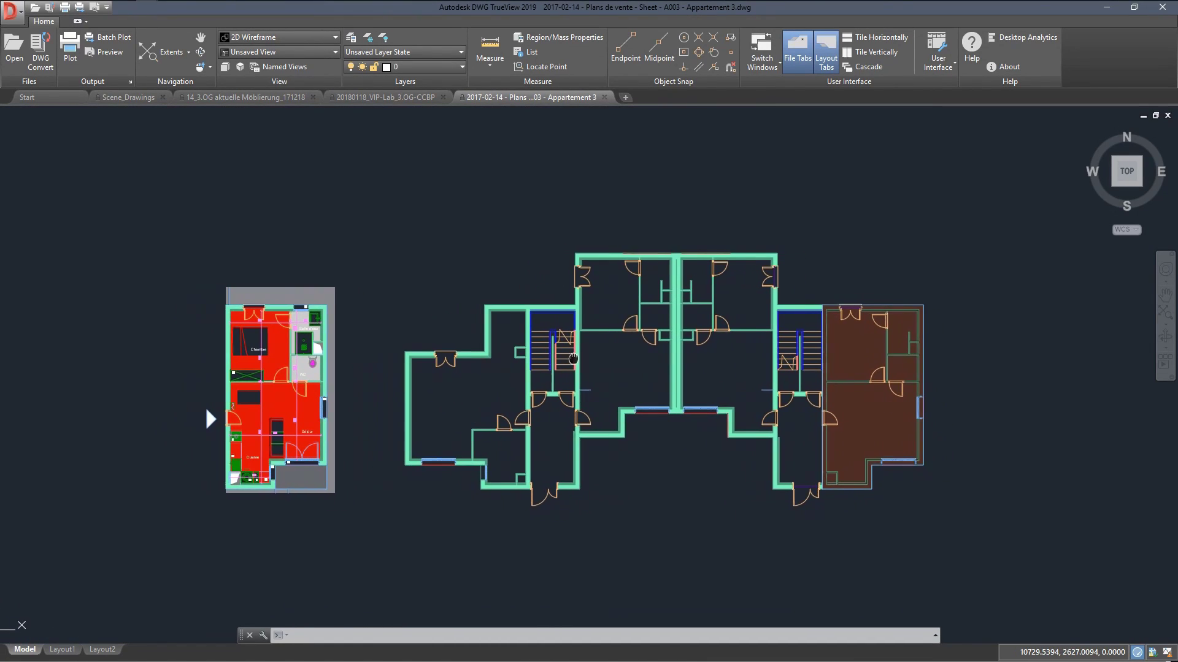
{"action": "scroll", "coordinate": [569, 385], "scroll_direction": "up", "scroll_amount": 2}
{"action": "middle_click_drag", "start_coordinate": [486, 368], "coordinate": [1045, 352]}
{"action": "scroll", "coordinate": [557, 399], "scroll_direction": "up", "scroll_amount": 2}
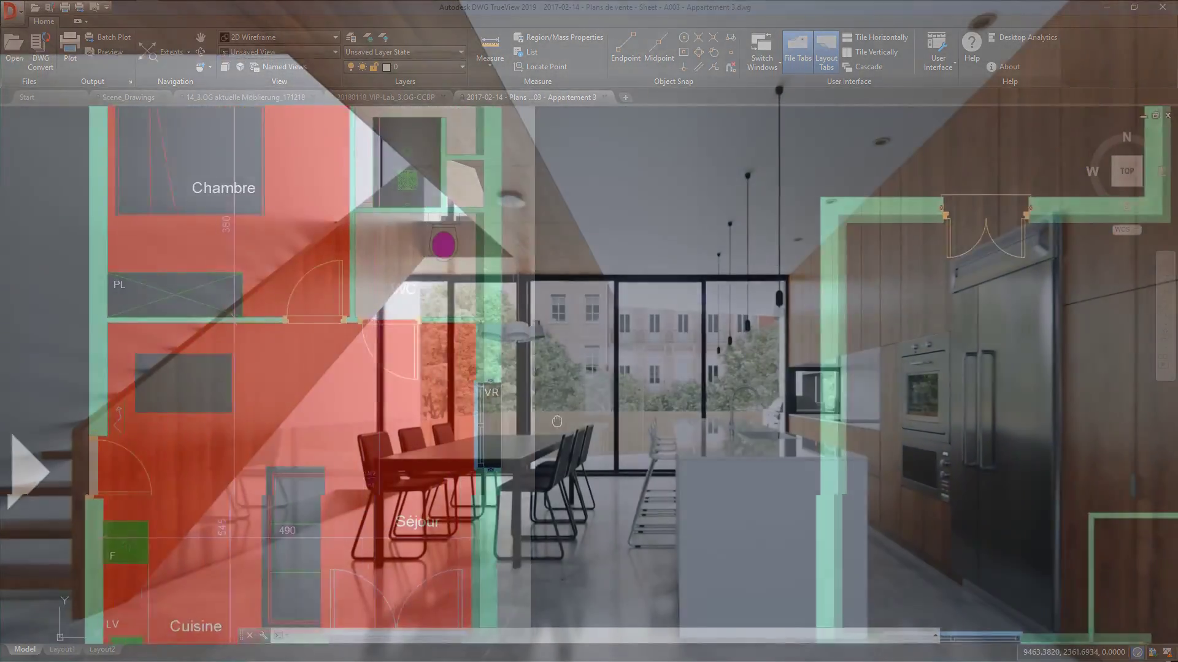